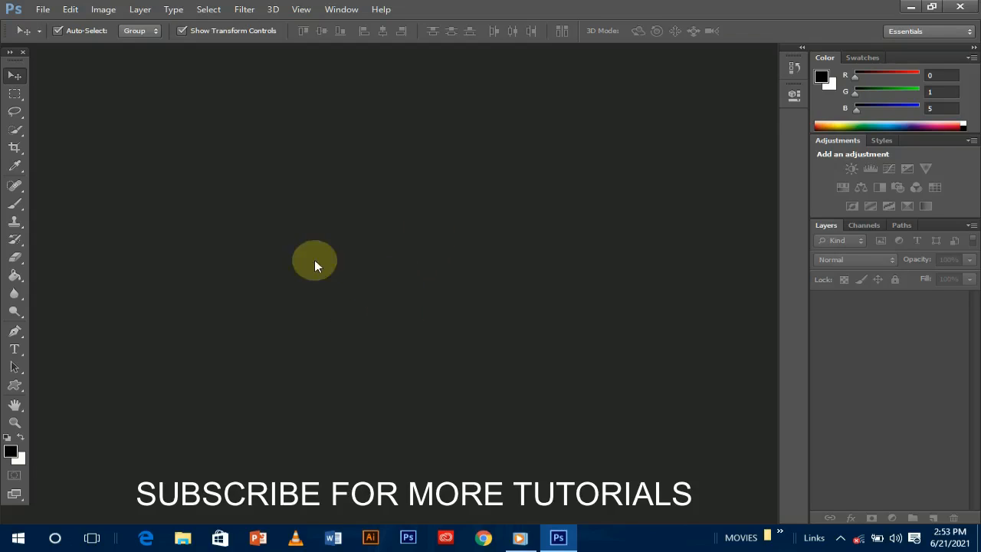
- Open the portrait of the blonde woman in a purple sweatshirt from the photoshop material folder in the Pictures library
{"action": "double_click", "coordinate": [404, 279]}
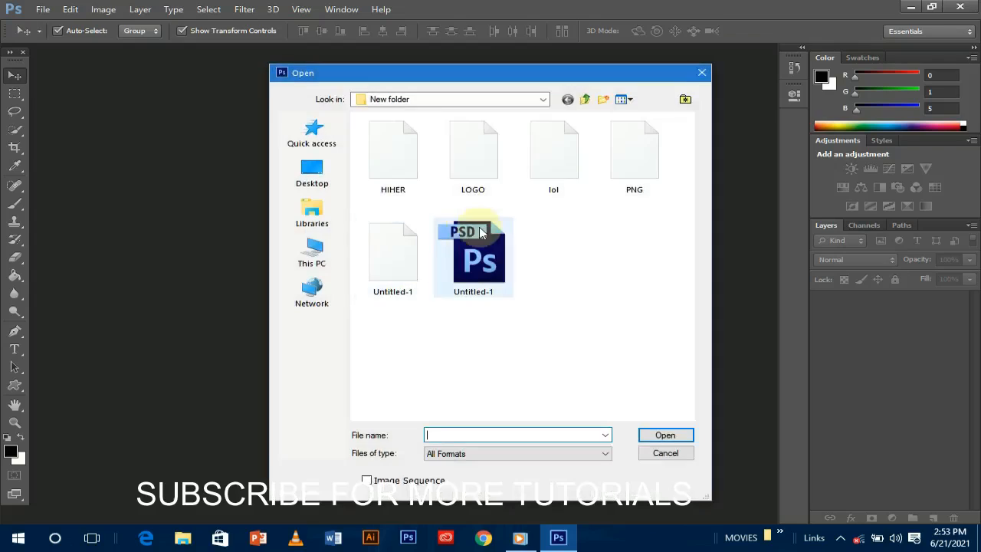
{"action": "left_click", "coordinate": [331, 208]}
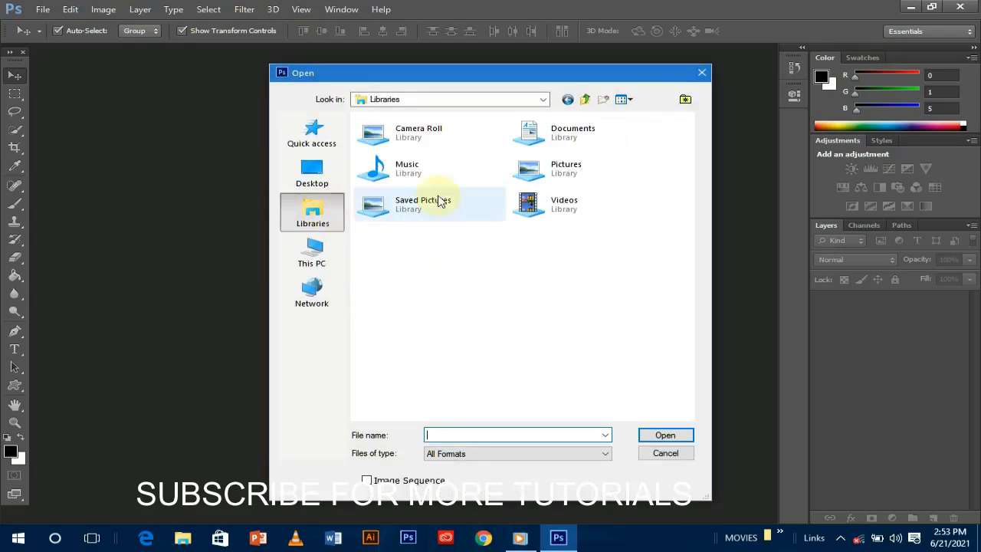
{"action": "double_click", "coordinate": [559, 184]}
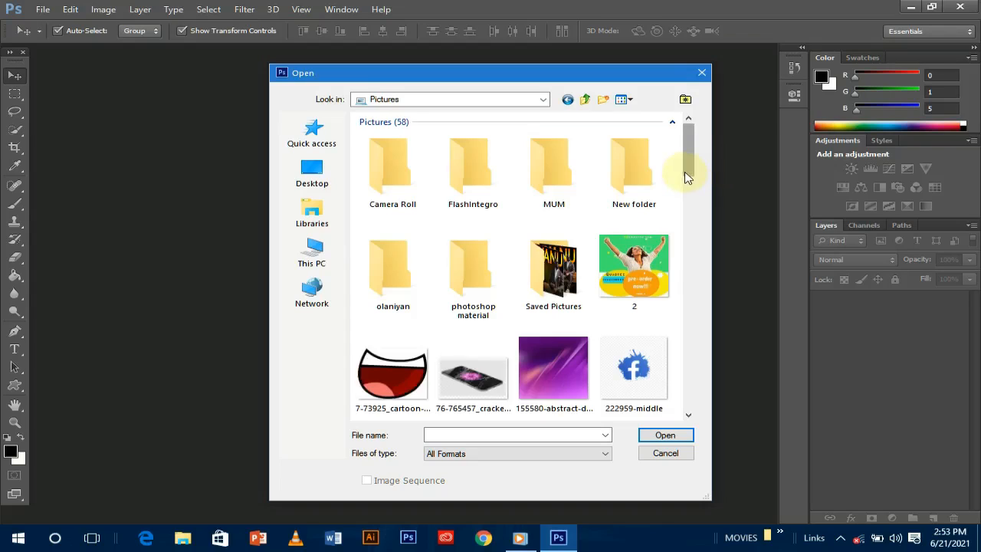
{"action": "double_click", "coordinate": [490, 277]}
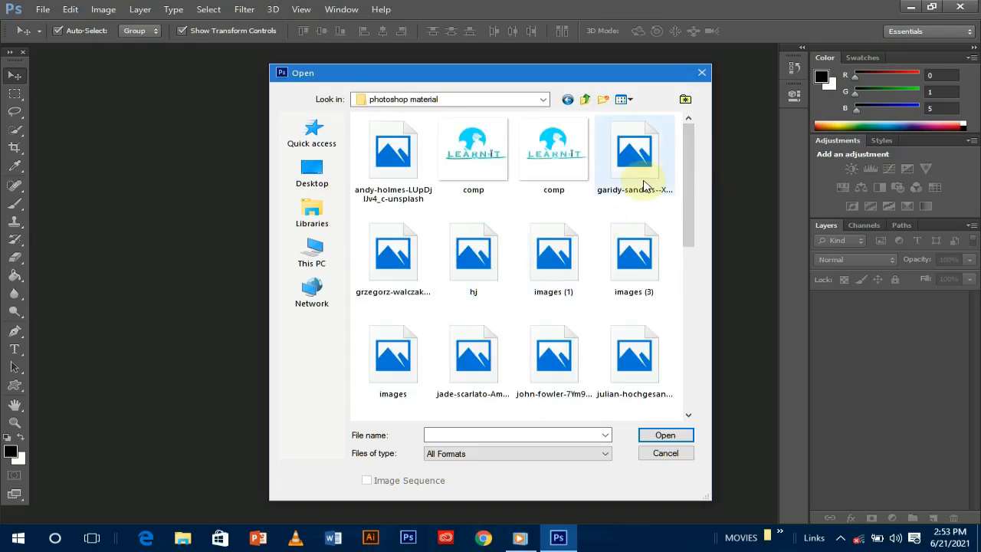
{"action": "left_click_drag", "start_coordinate": [687, 172], "coordinate": [685, 216]}
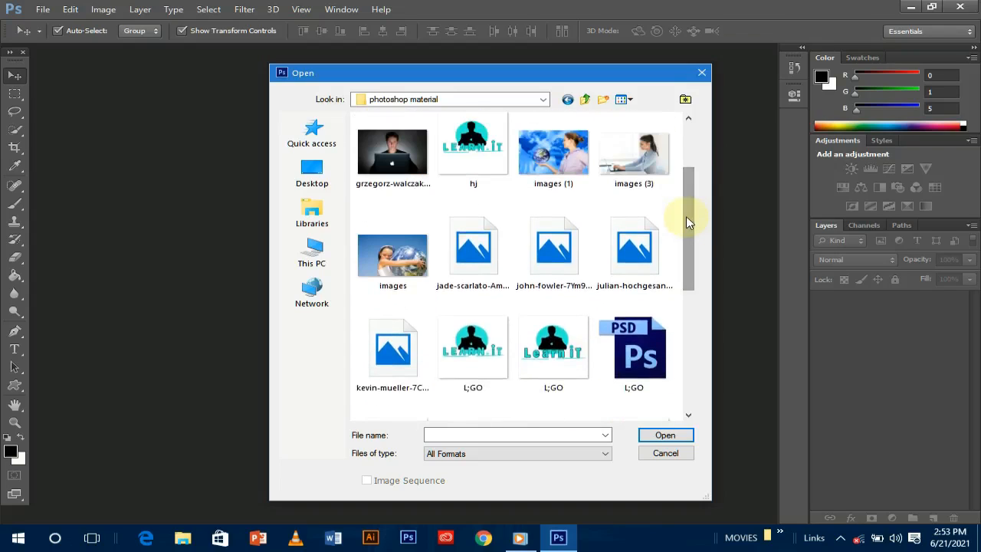
{"action": "left_click", "coordinate": [466, 236]}
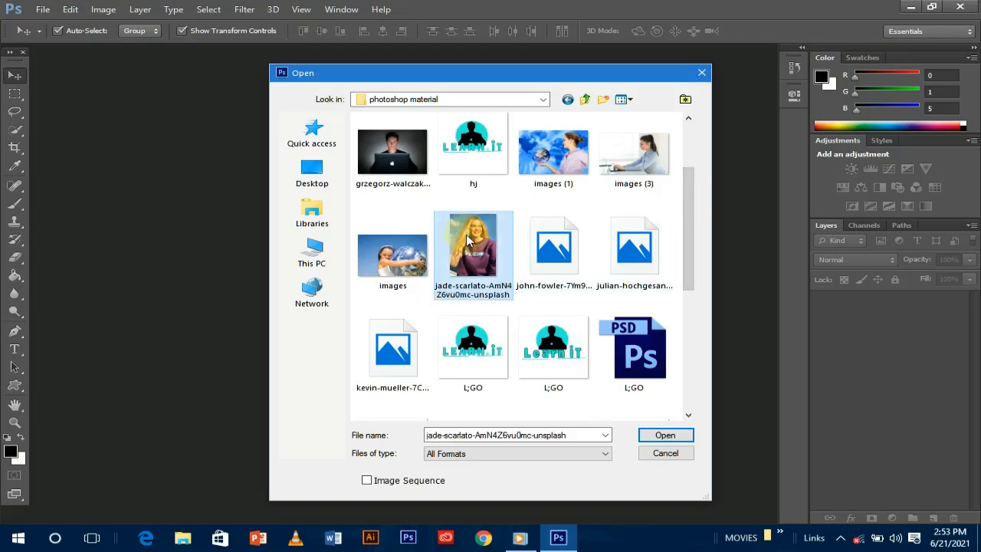
{"action": "left_click", "coordinate": [651, 434]}
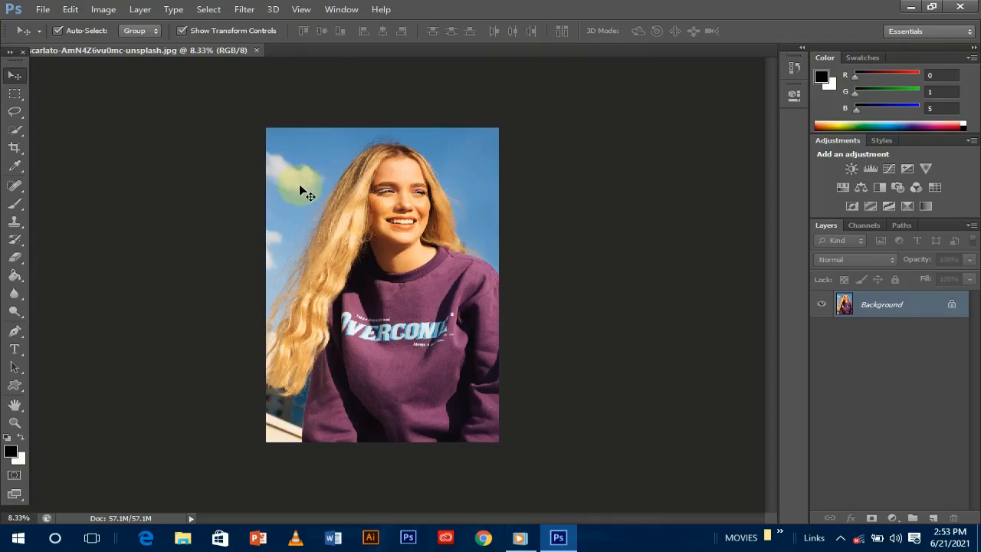
{"action": "key", "text": "ctrl+plus"}
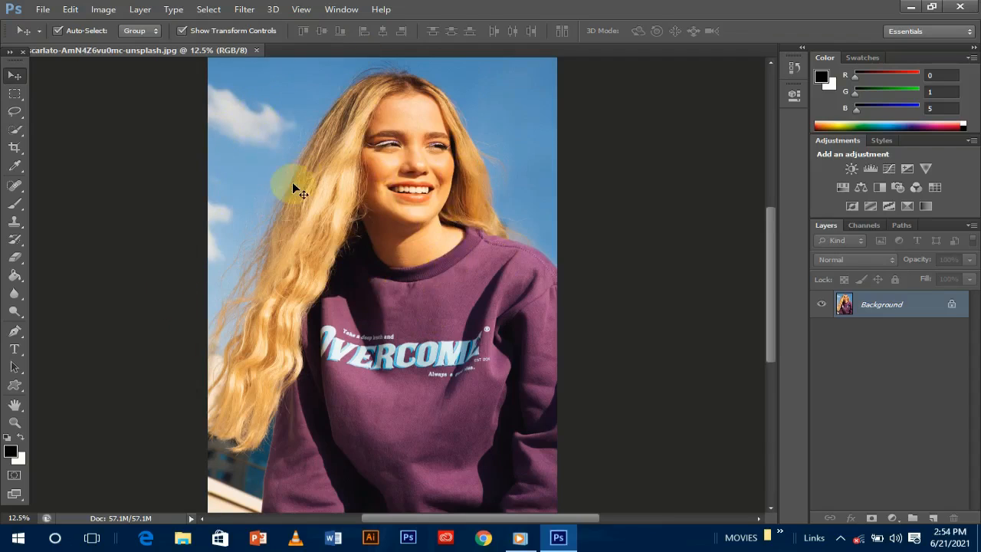
{"action": "key", "text": "ctrl+minus"}
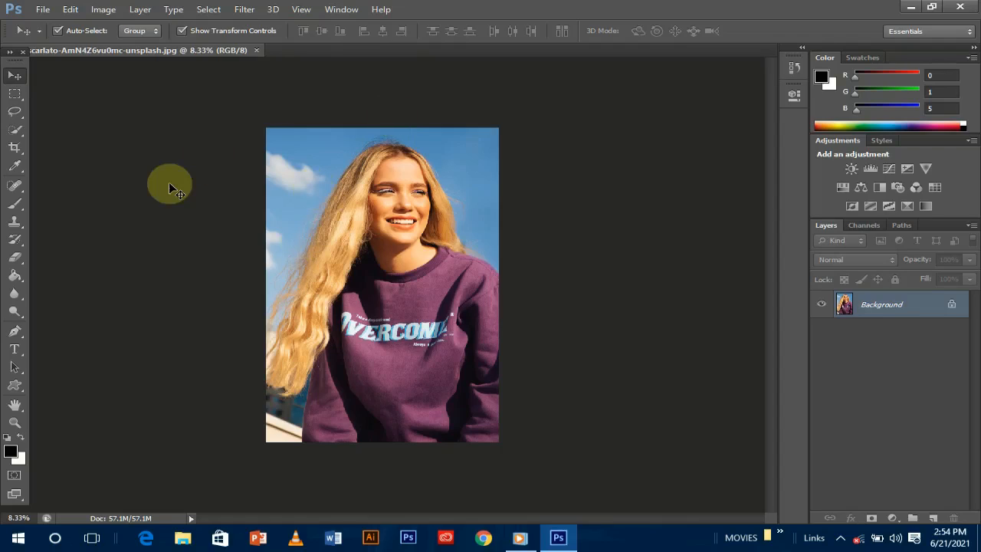
- Trace a Pen tool path from the long hair on the photo's left side over the head to the opposite shoulder
{"action": "left_click", "coordinate": [16, 332]}
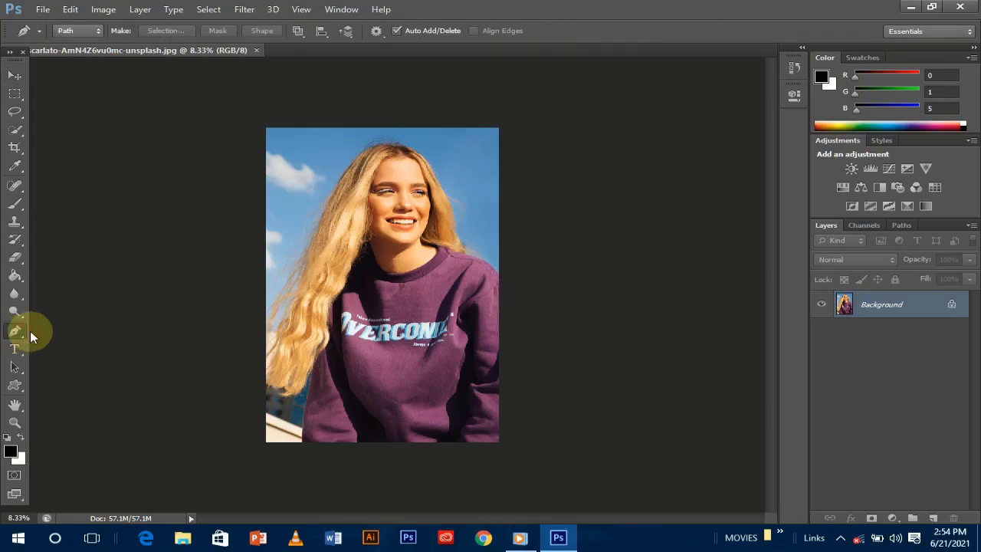
{"action": "left_click", "coordinate": [287, 281]}
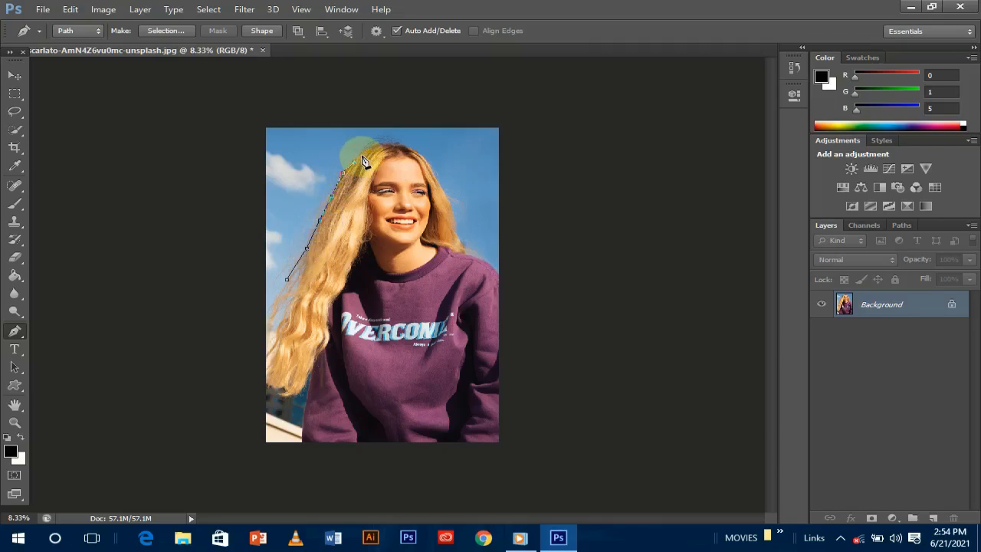
{"action": "left_click", "coordinate": [380, 144]}
{"action": "left_click", "coordinate": [400, 146]}
{"action": "left_click", "coordinate": [422, 158]}
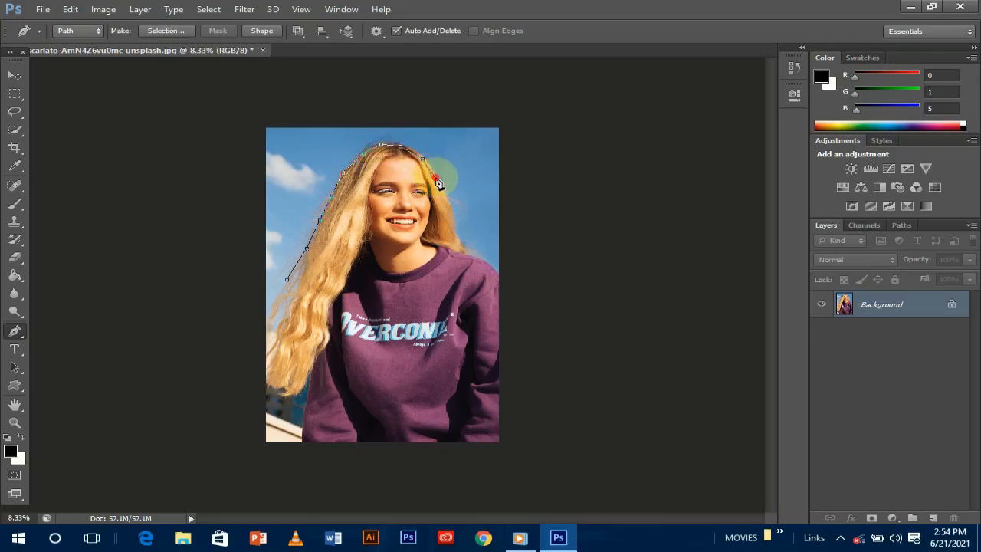
{"action": "left_click", "coordinate": [435, 177]}
{"action": "left_click", "coordinate": [450, 210]}
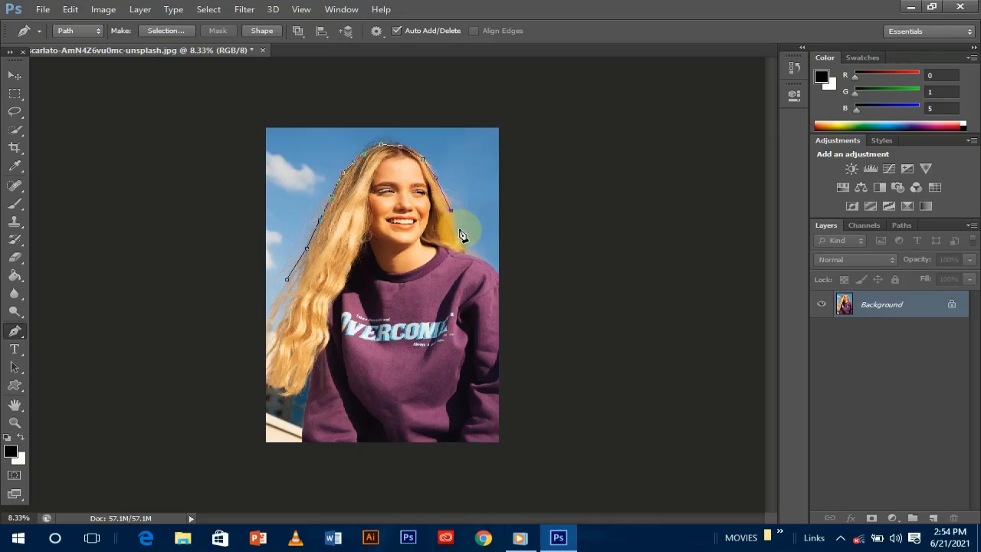
{"action": "left_click", "coordinate": [455, 229]}
{"action": "left_click", "coordinate": [463, 247]}
{"action": "left_click", "coordinate": [483, 258]}
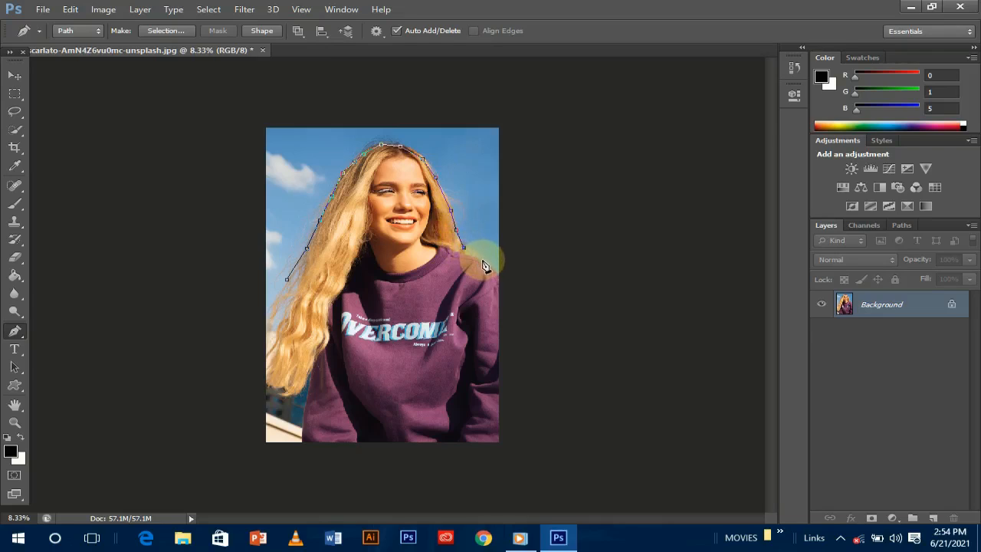
- Continue the path down the sleeve along the photo's right edge and across the bottom of the sweatshirt
{"action": "left_click", "coordinate": [497, 271]}
{"action": "left_click", "coordinate": [498, 291]}
{"action": "left_click", "coordinate": [498, 331]}
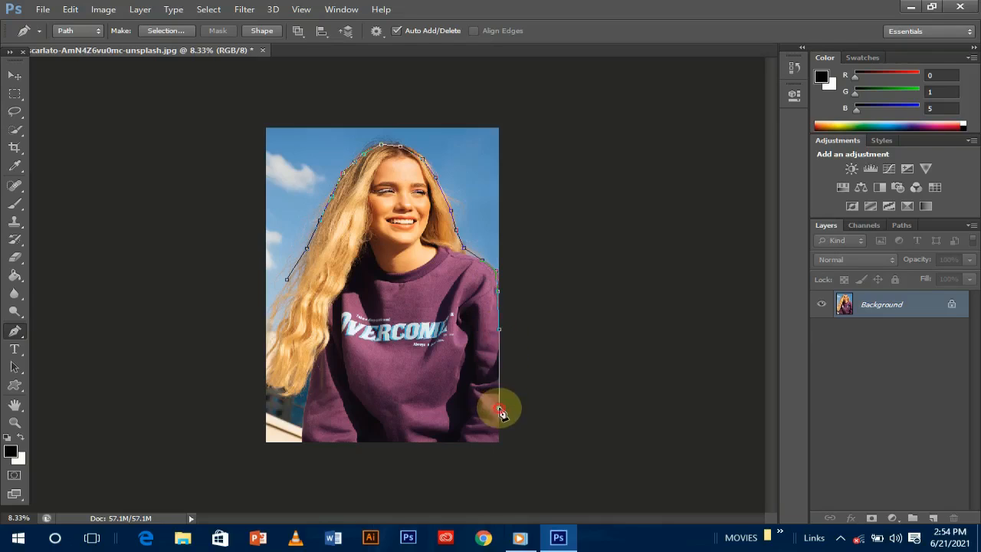
{"action": "left_click", "coordinate": [498, 442]}
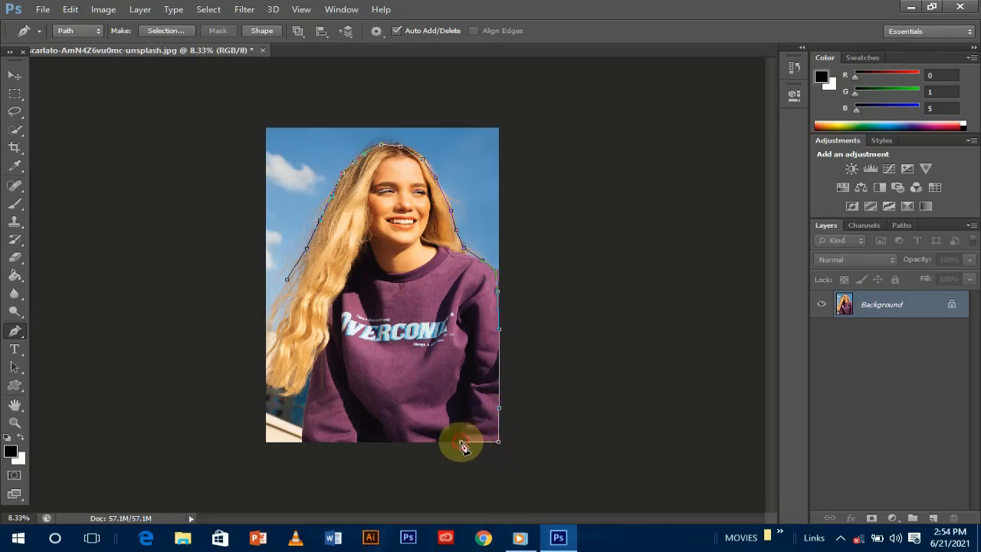
{"action": "left_click", "coordinate": [461, 442]}
{"action": "left_click", "coordinate": [410, 446]}
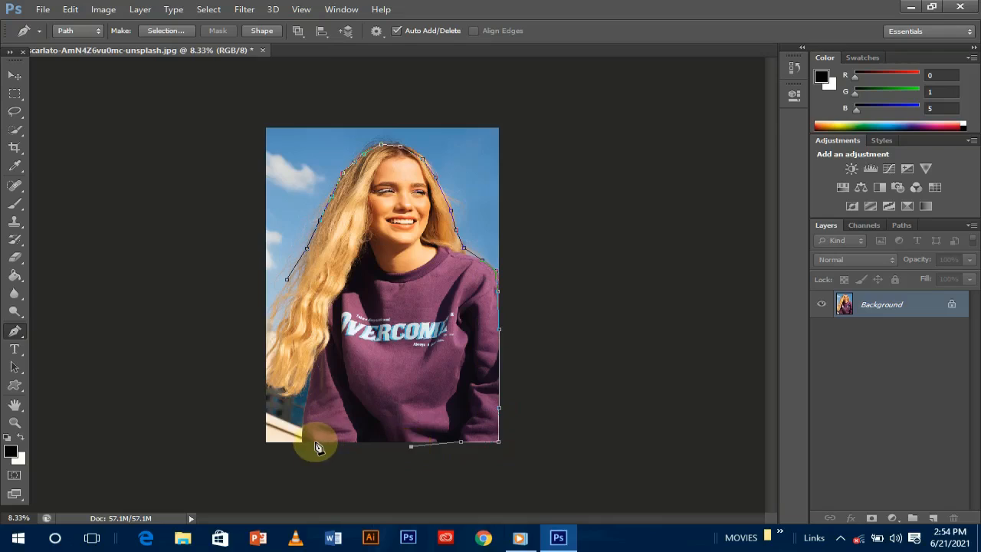
{"action": "left_click", "coordinate": [316, 442]}
- Trace up the left-hand sleeve and around the ends of the long hair, closing the path at its starting point
{"action": "left_click", "coordinate": [303, 442]}
{"action": "left_click", "coordinate": [307, 393]}
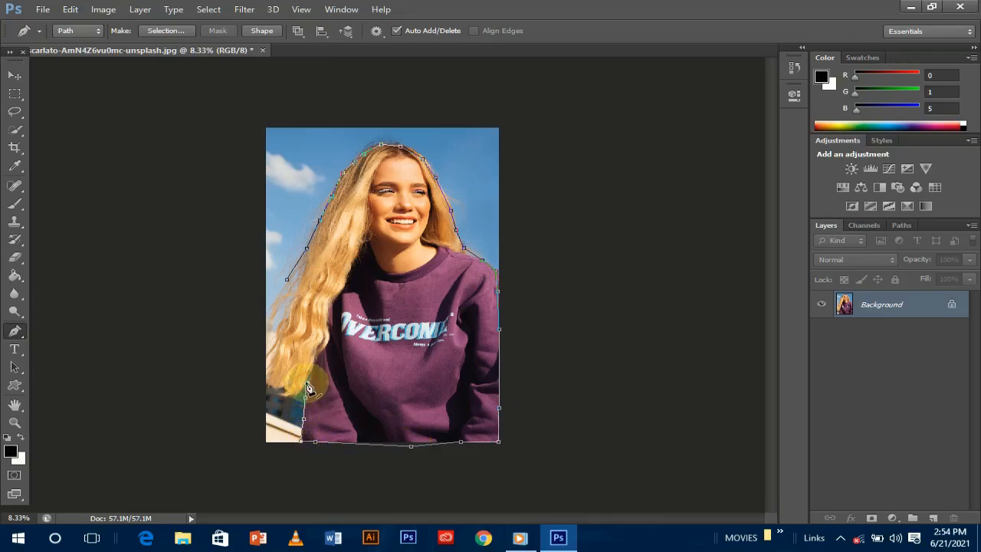
{"action": "left_click", "coordinate": [266, 384]}
{"action": "left_click", "coordinate": [268, 362]}
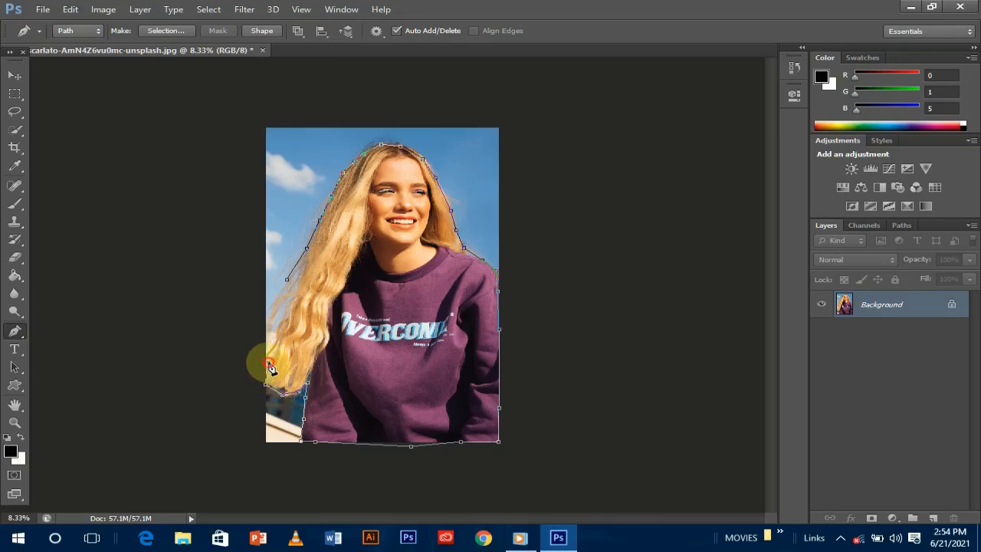
{"action": "left_click", "coordinate": [282, 321]}
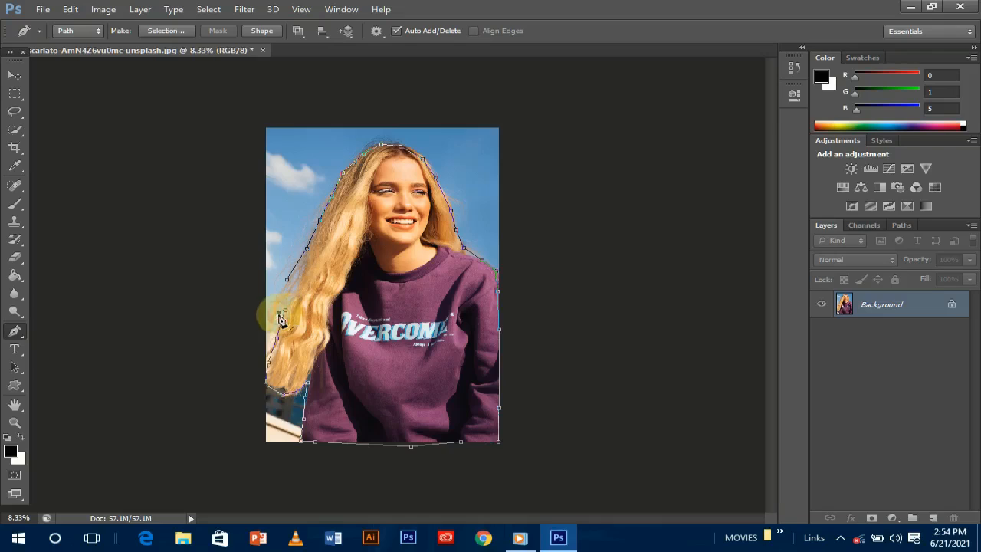
{"action": "left_click", "coordinate": [280, 297]}
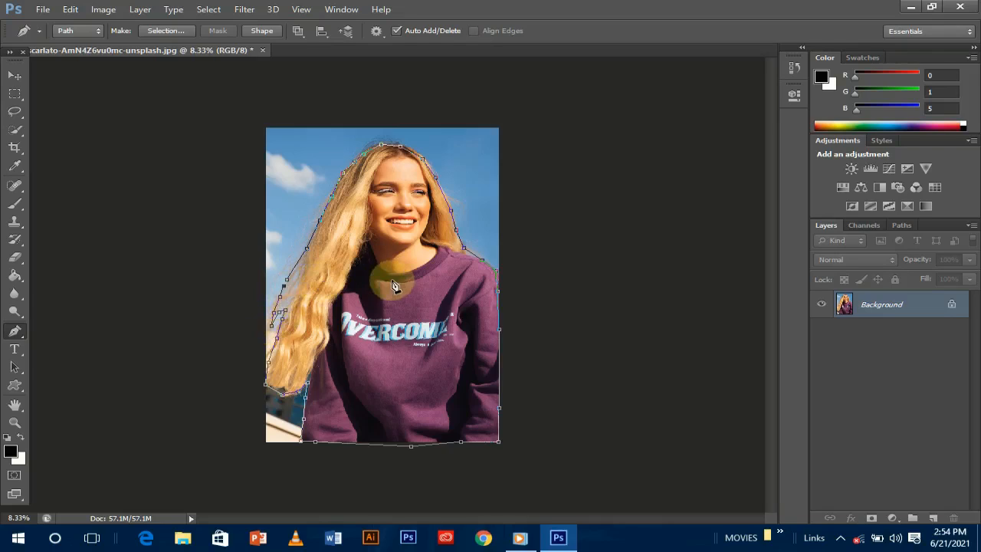
- Convert the path into a new anti-aliased selection with a 0-pixel feather radius and copy the selected woman to a new layer
{"action": "right_click", "coordinate": [337, 257]}
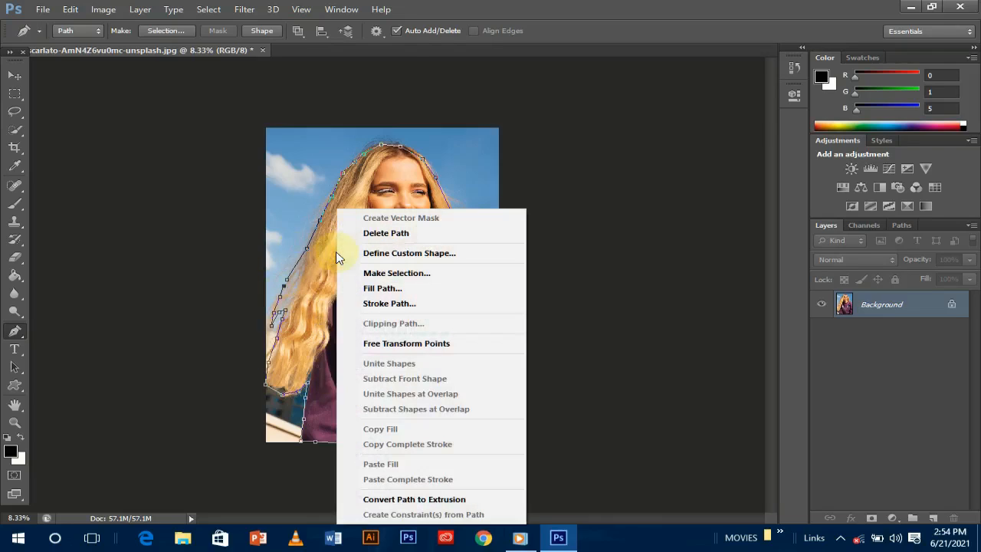
{"action": "left_click", "coordinate": [413, 273]}
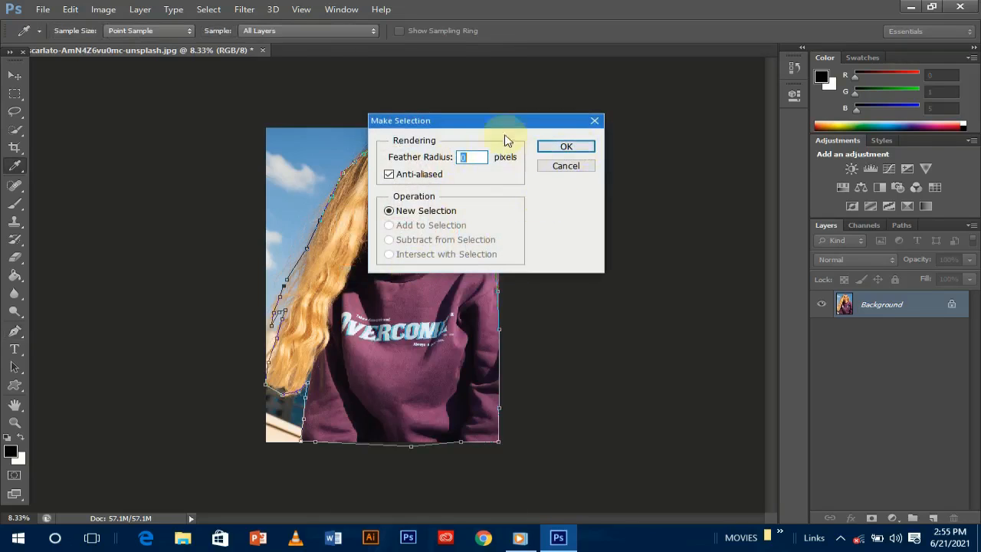
{"action": "left_click", "coordinate": [546, 145]}
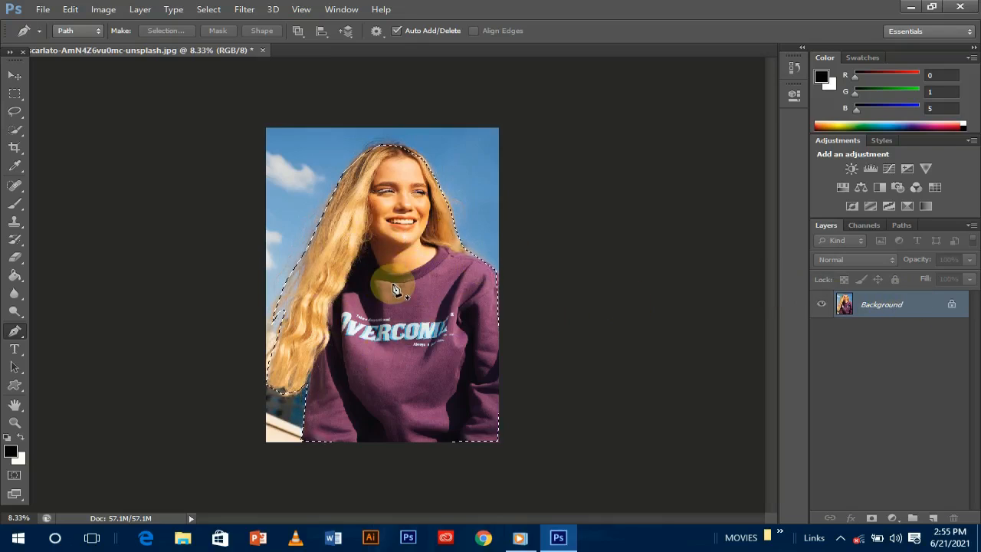
{"action": "key", "text": "ctrl+j"}
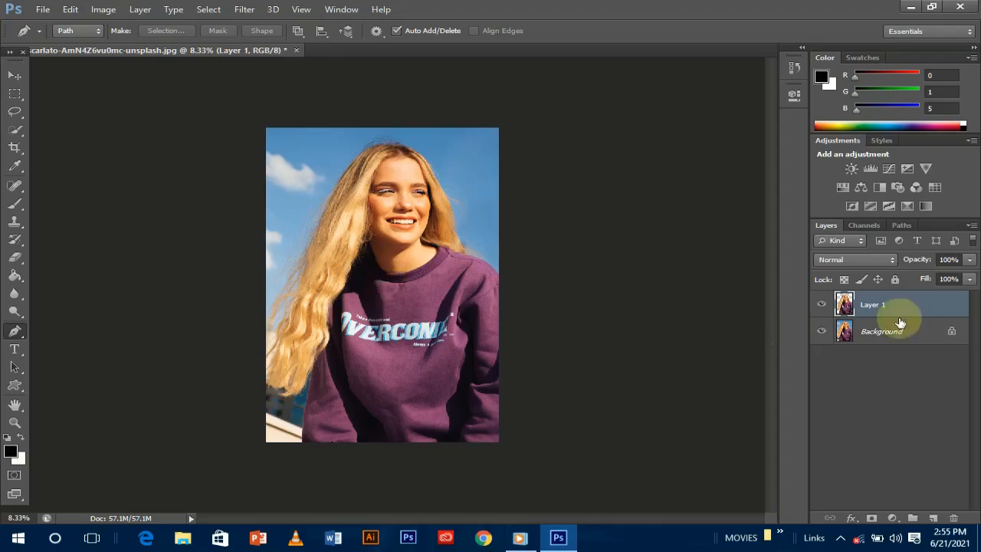
- Hide the Background layer to inspect the edges of the cut-out, and delete Layer 1
{"action": "left_click", "coordinate": [821, 330]}
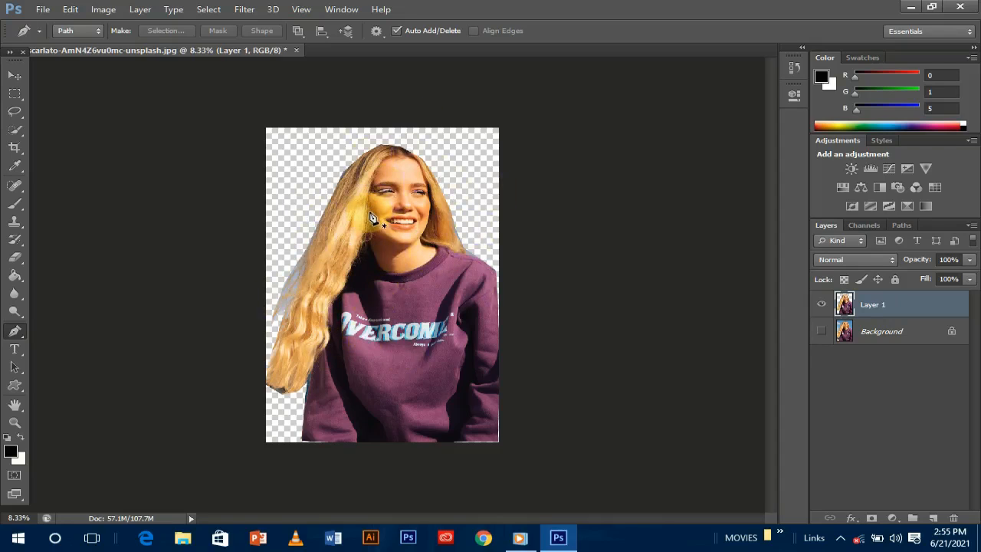
{"action": "key", "text": "ctrl+plus"}
{"action": "key", "text": "ctrl+plus"}
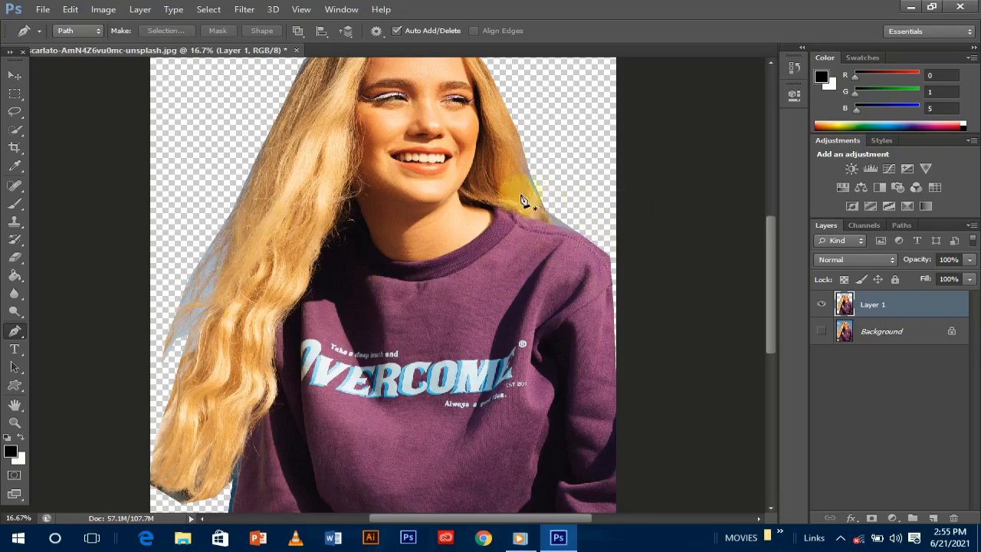
{"action": "key", "text": "ctrl+minus"}
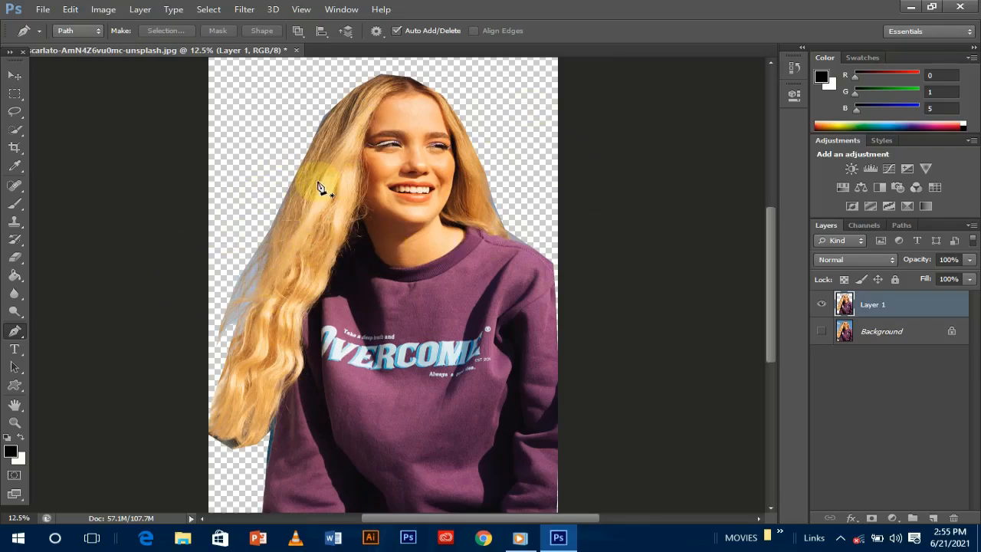
{"action": "key", "text": "ctrl+minus"}
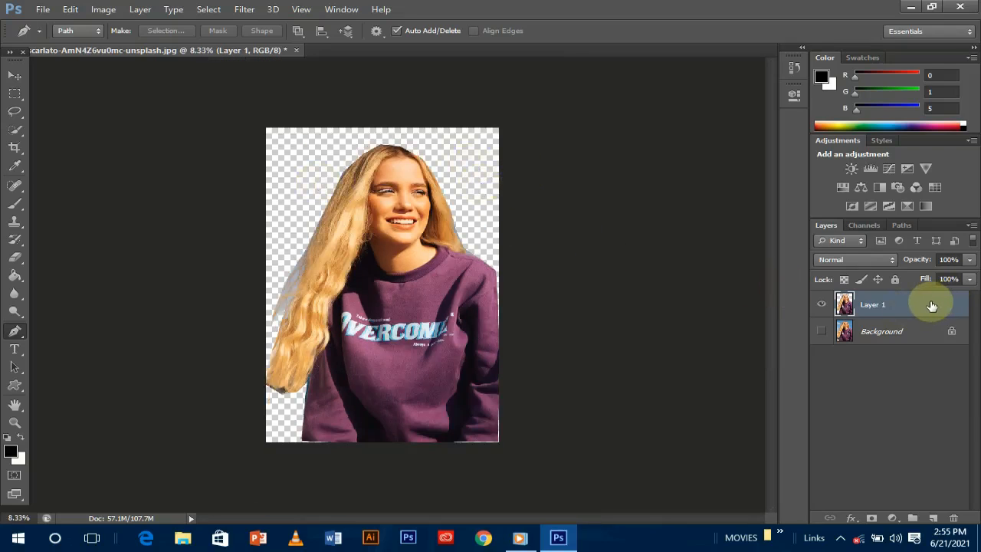
{"action": "key", "text": "Delete"}
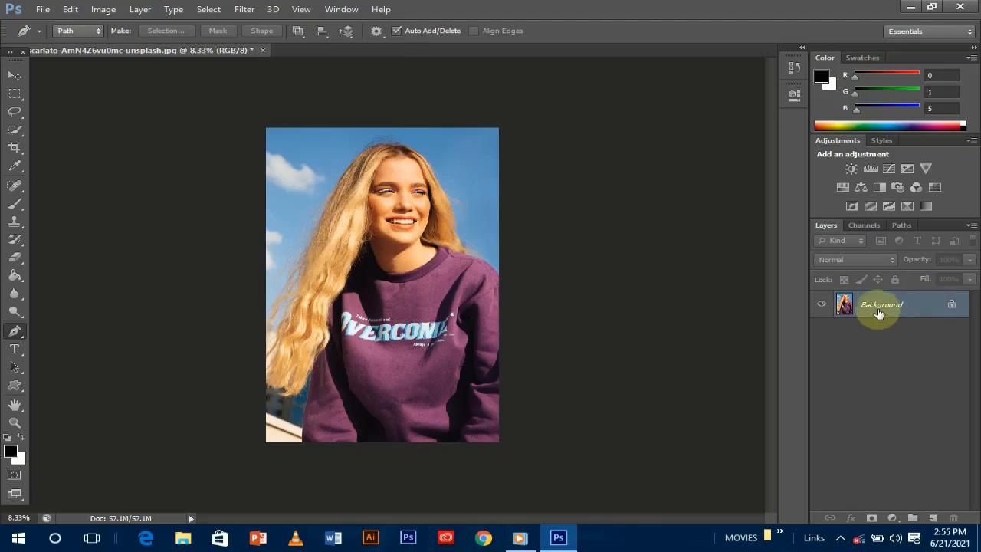
- Start a Quick Selection with the 18 px brush over the woman's face and the upper part of her long hair
{"action": "left_click", "coordinate": [15, 75]}
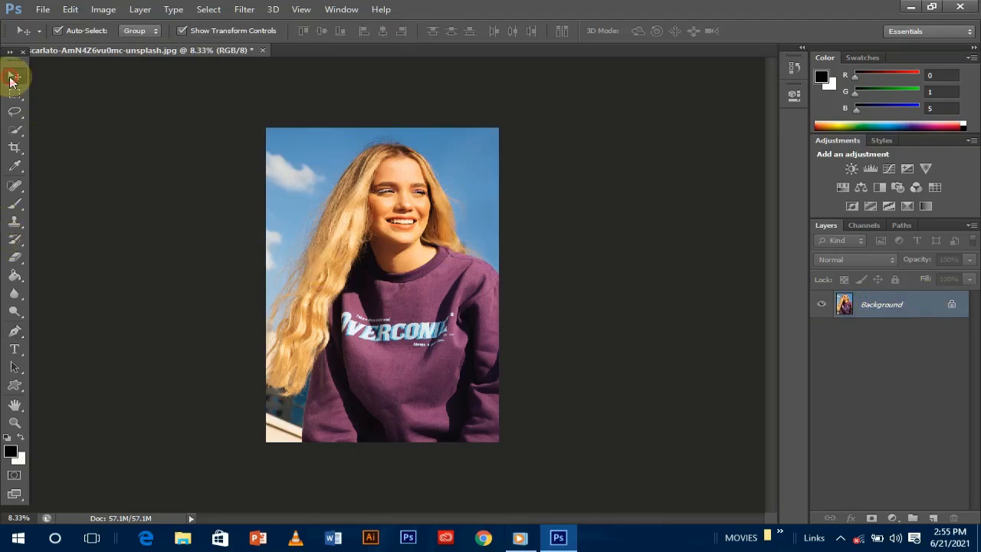
{"action": "left_click", "coordinate": [16, 130]}
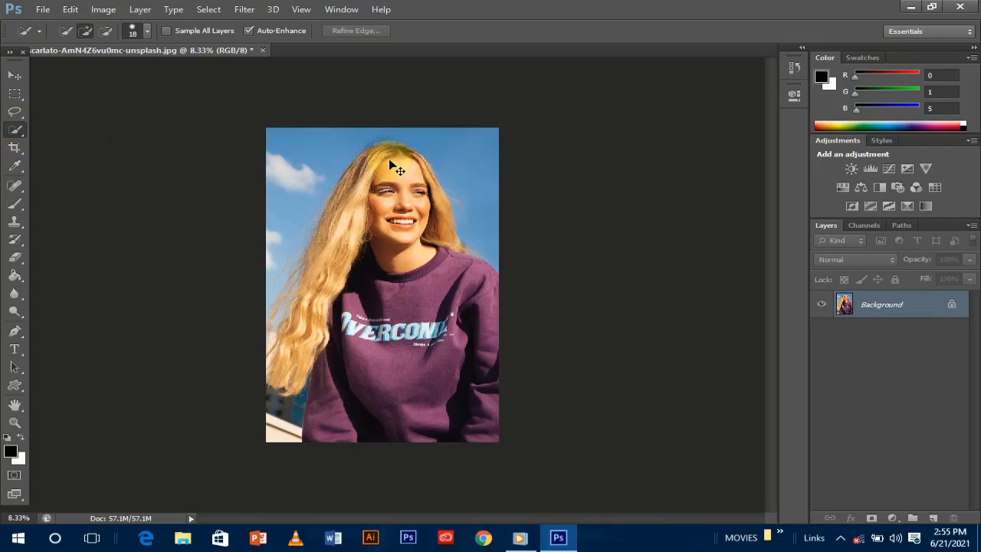
{"action": "key", "text": "ctrl+plus"}
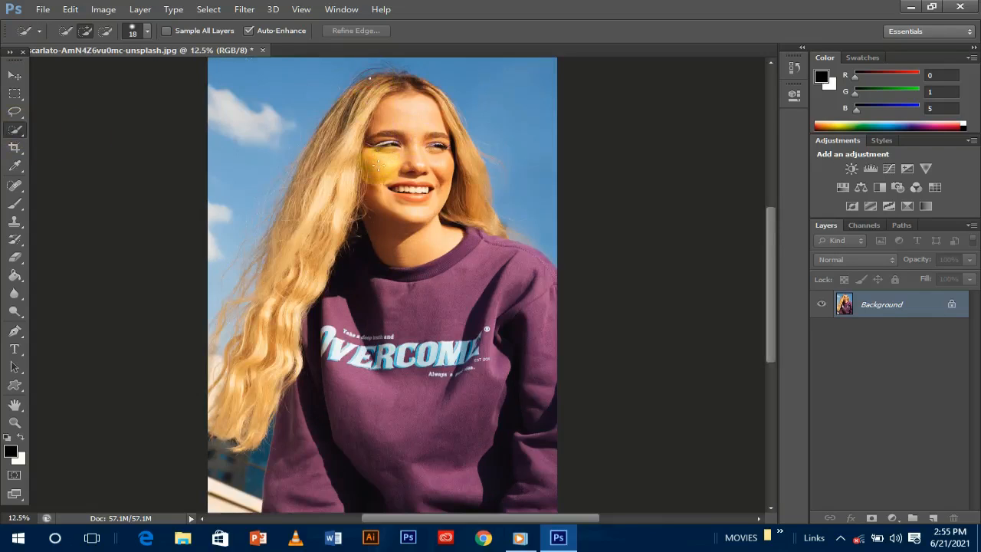
{"action": "mouse_move", "coordinate": [378, 162]}
{"action": "left_mouse_down"}
{"action": "mouse_move", "coordinate": [369, 104]}
{"action": "mouse_move", "coordinate": [385, 153]}
{"action": "mouse_move", "coordinate": [319, 167]}
{"action": "mouse_move", "coordinate": [324, 175]}
{"action": "mouse_move", "coordinate": [296, 208]}
{"action": "mouse_move", "coordinate": [307, 214]}
{"action": "left_mouse_up"}
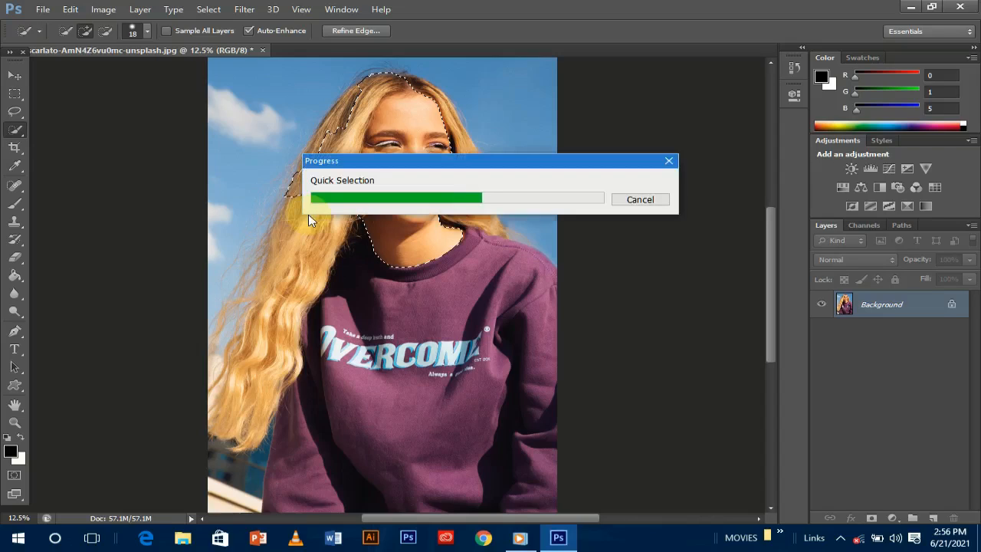
- Extend the selection over the front of the sweatshirt, from the neckline past the lettering to the photo's lower edge
{"action": "key", "text": "ctrl+minus"}
{"action": "left_click_drag", "start_coordinate": [408, 272], "coordinate": [434, 368]}
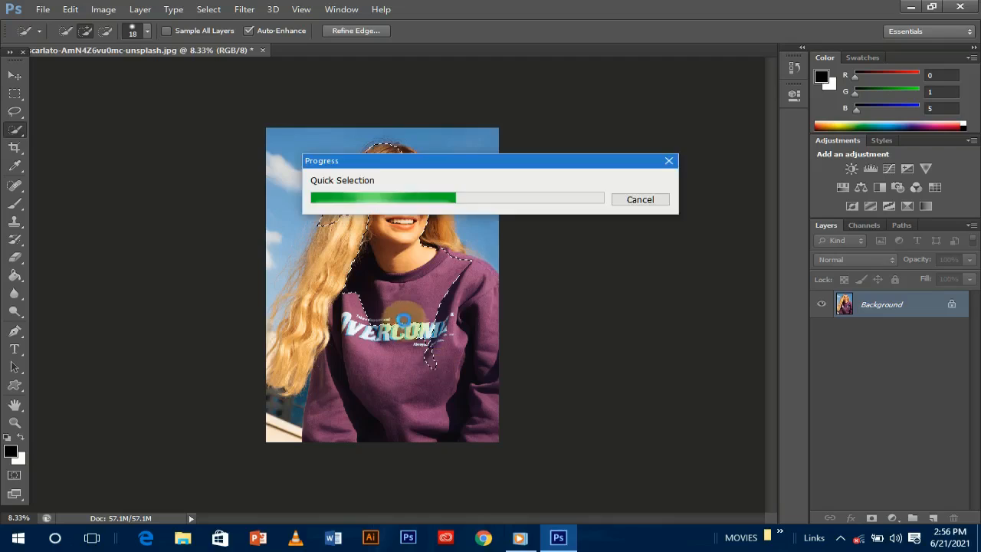
{"action": "left_click_drag", "start_coordinate": [387, 312], "coordinate": [387, 312]}
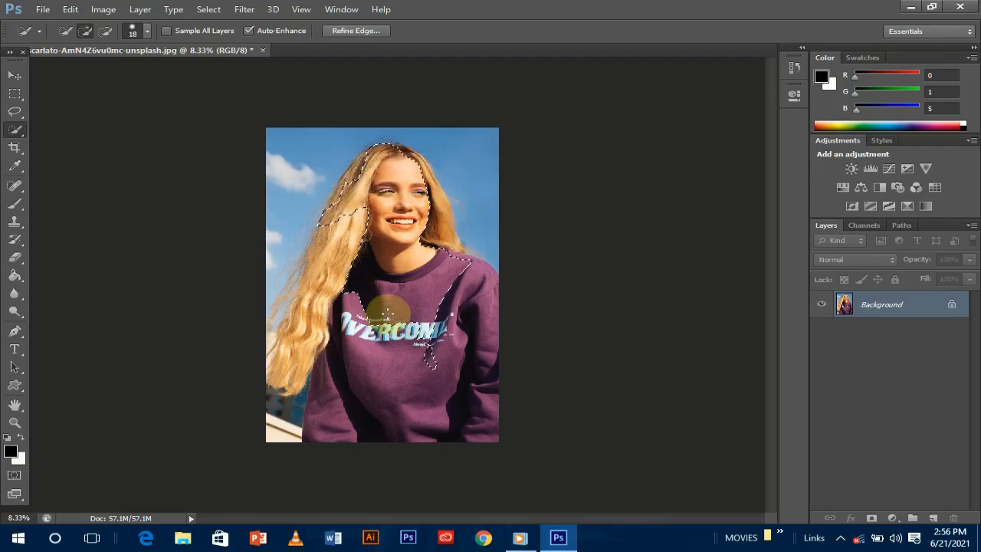
{"action": "left_click", "coordinate": [330, 374]}
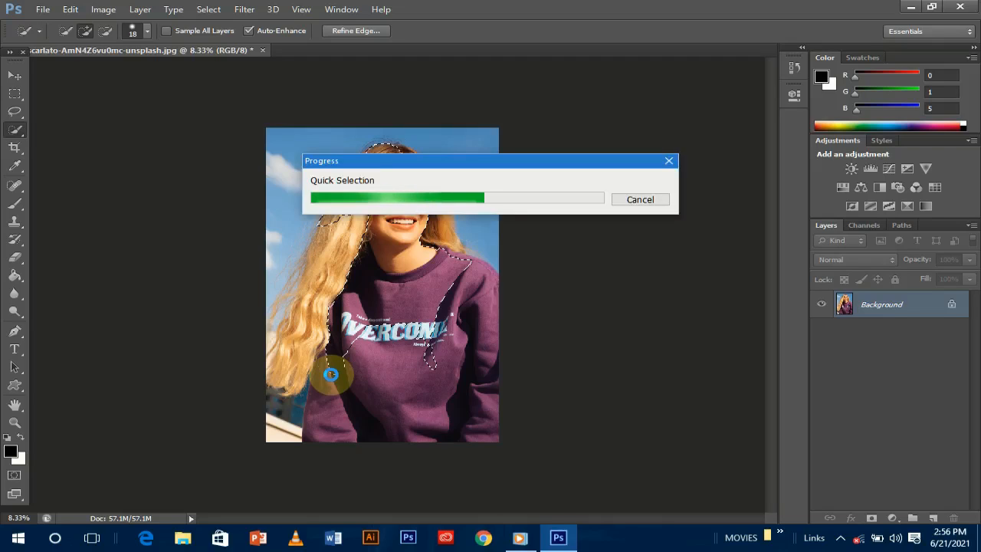
{"action": "left_click", "coordinate": [416, 398]}
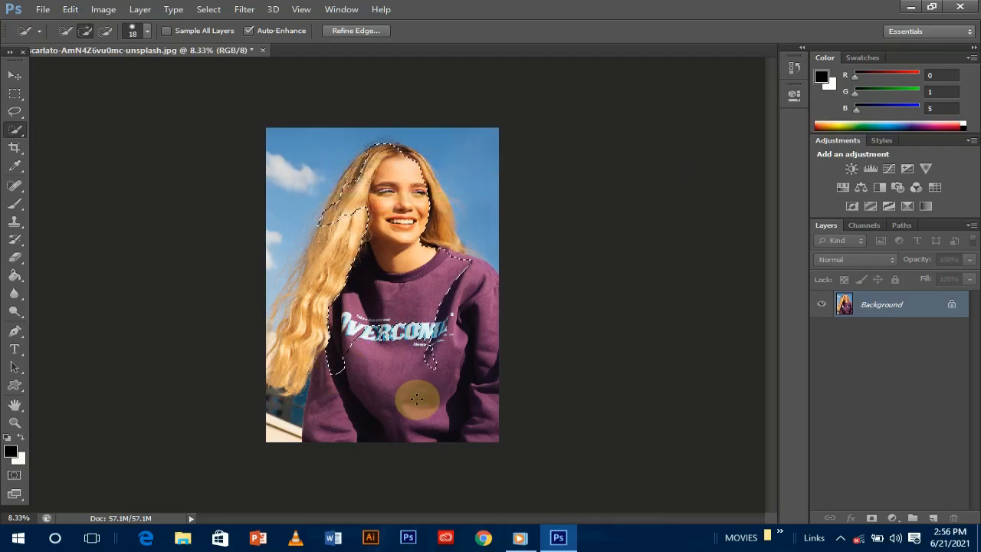
- Set the selection brush to 95% hardness and 165 px, and add both sweatshirt sleeves to the selection
{"action": "left_click", "coordinate": [147, 31]}
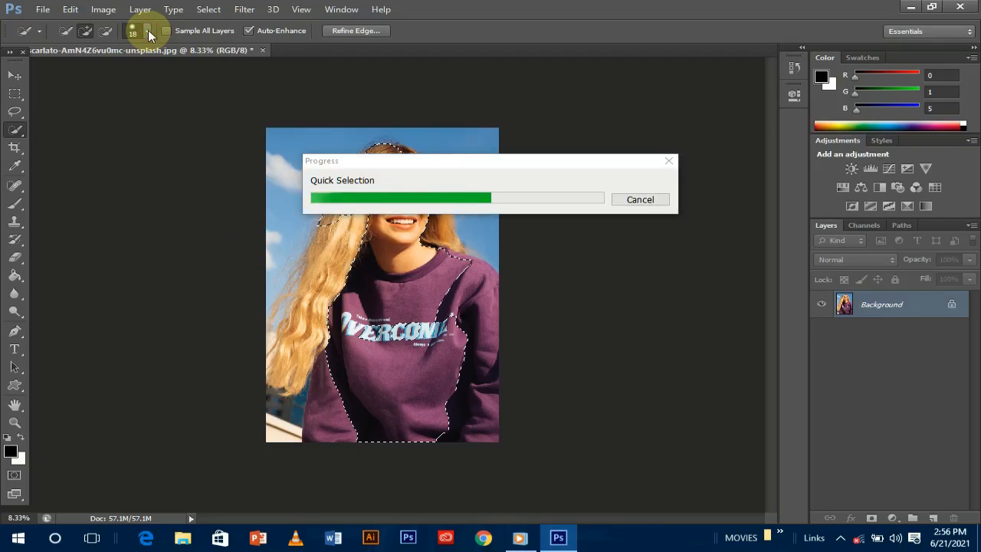
{"action": "left_click", "coordinate": [204, 103]}
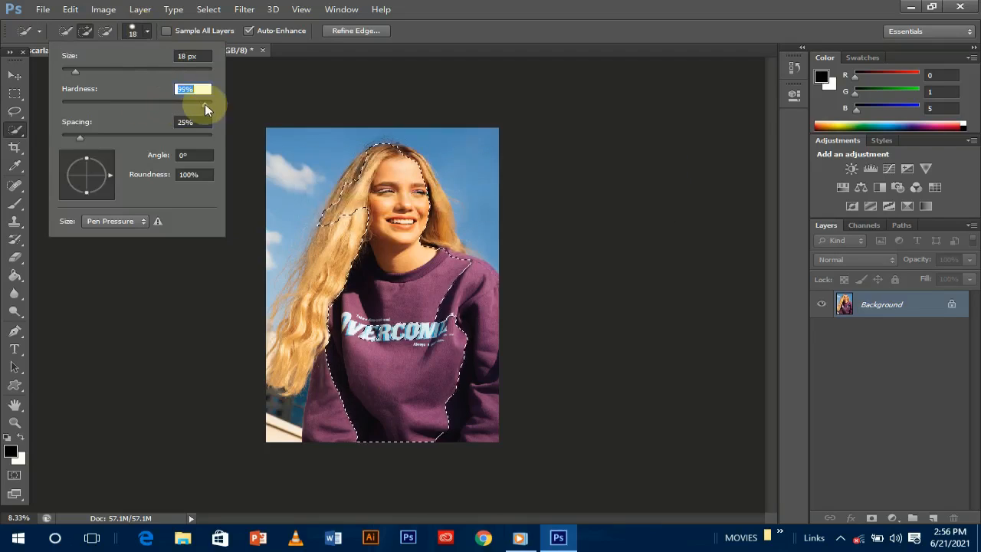
{"action": "left_click", "coordinate": [160, 71]}
{"action": "left_click_drag", "start_coordinate": [462, 291], "coordinate": [486, 309]}
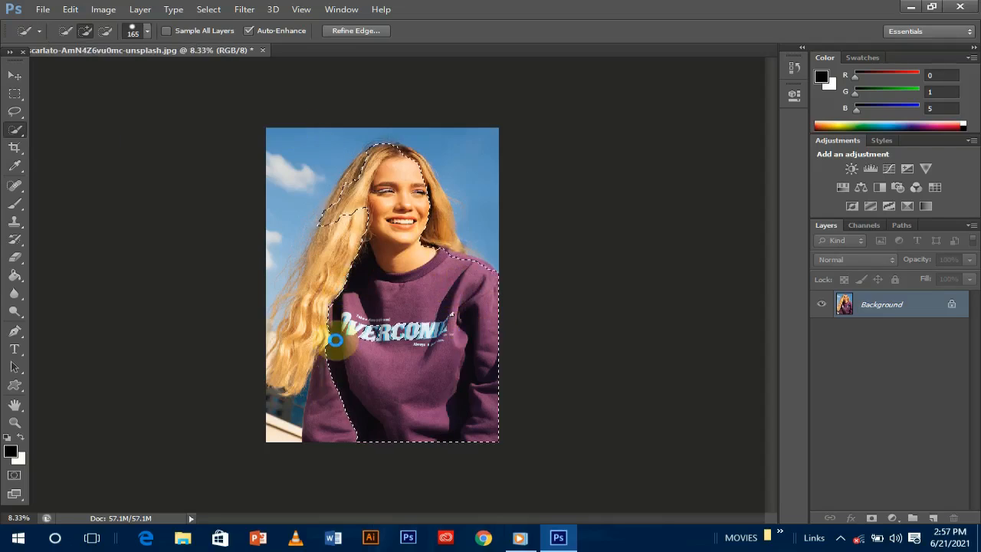
{"action": "left_click_drag", "start_coordinate": [335, 339], "coordinate": [335, 390]}
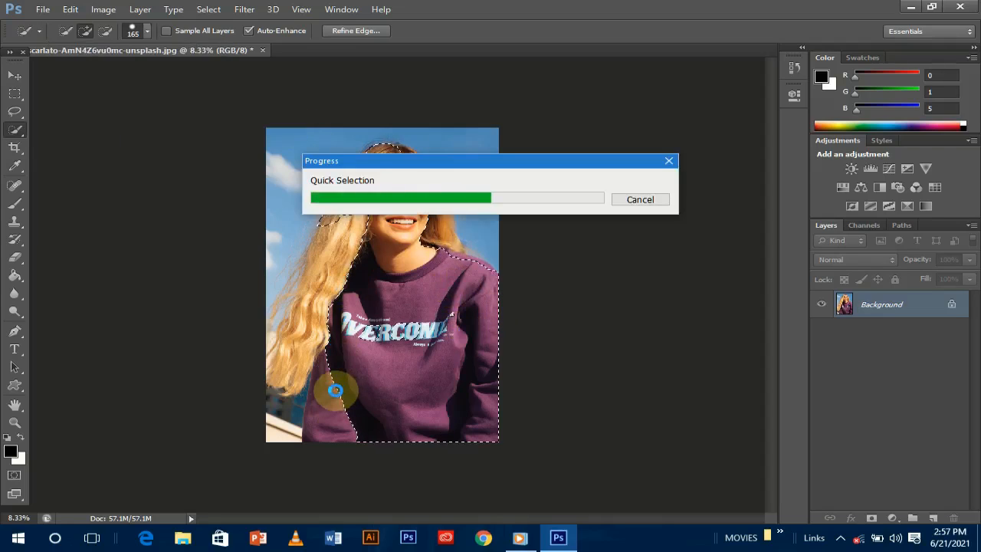
- Add the long hair on the photo's left side to the selection, down to its ends
{"action": "left_click_drag", "start_coordinate": [333, 310], "coordinate": [306, 298]}
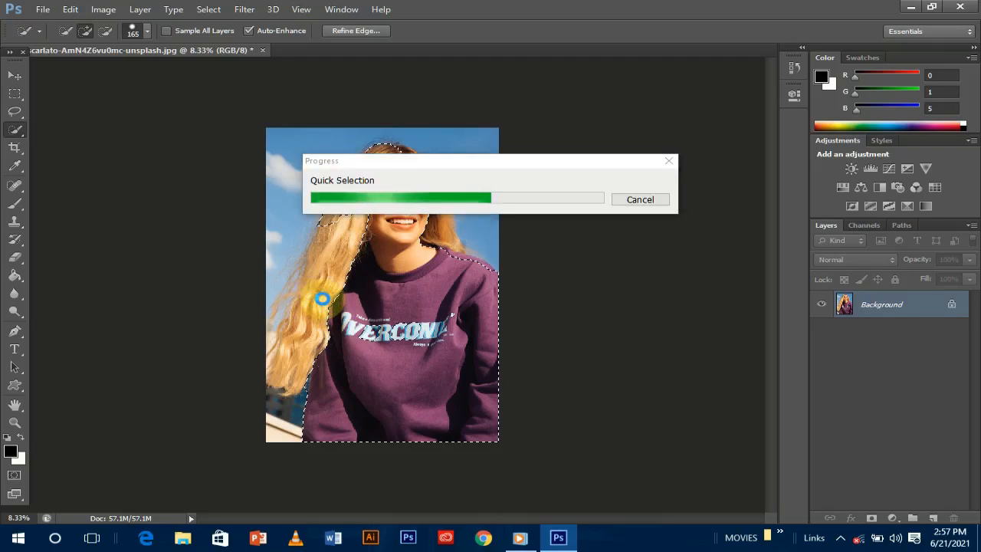
{"action": "left_click_drag", "start_coordinate": [304, 284], "coordinate": [310, 288]}
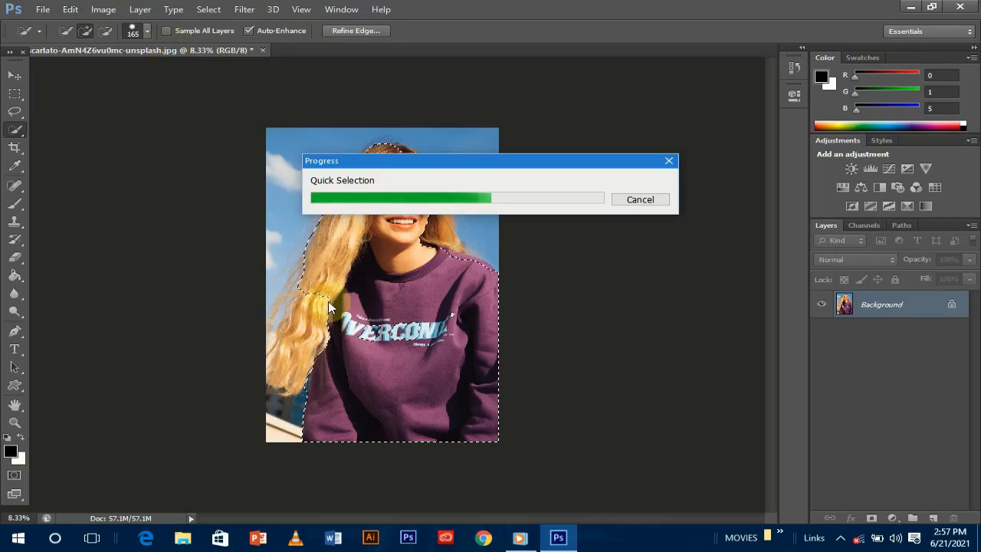
{"action": "left_click_drag", "start_coordinate": [302, 307], "coordinate": [335, 327]}
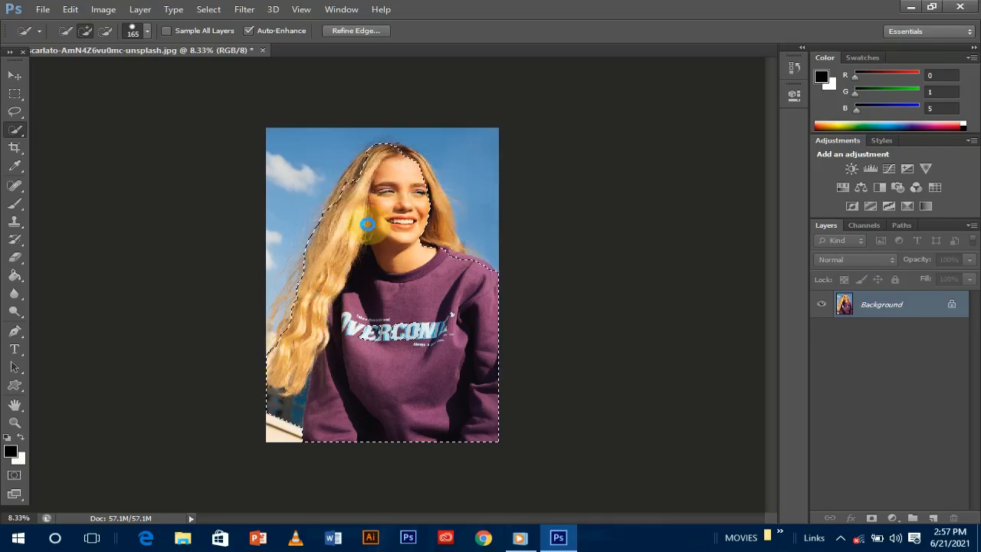
- Add the hair on the right of the face to the selection and touch up the hair edges around the crown and left side
{"action": "mouse_move", "coordinate": [367, 224]}
{"action": "left_mouse_down"}
{"action": "mouse_move", "coordinate": [438, 241]}
{"action": "mouse_move", "coordinate": [433, 235]}
{"action": "left_mouse_up"}
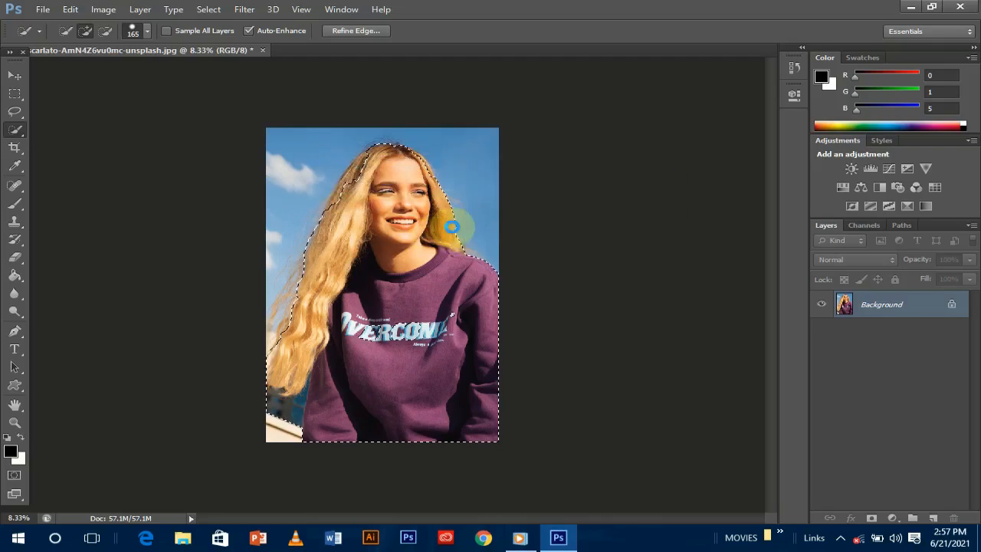
{"action": "left_click", "coordinate": [422, 173]}
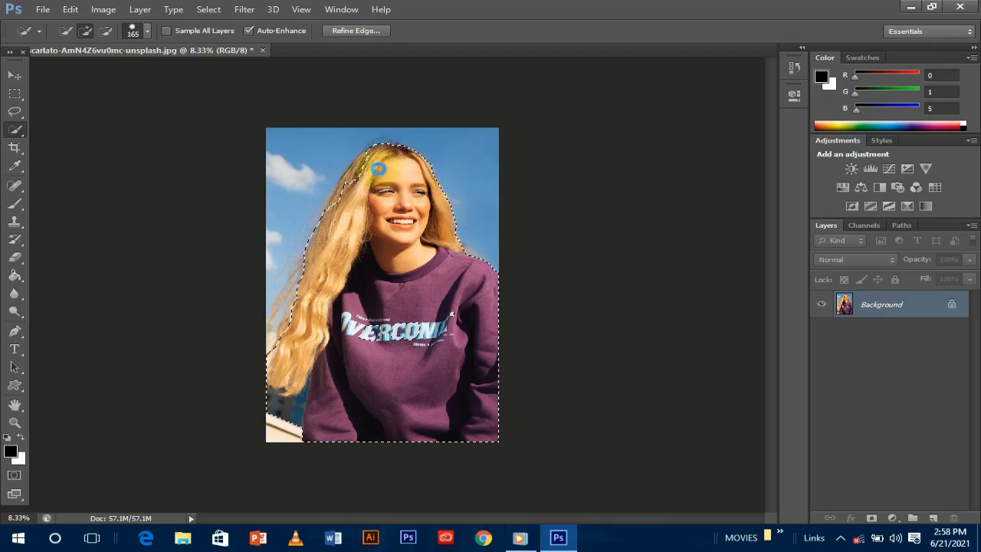
{"action": "left_click", "coordinate": [366, 179]}
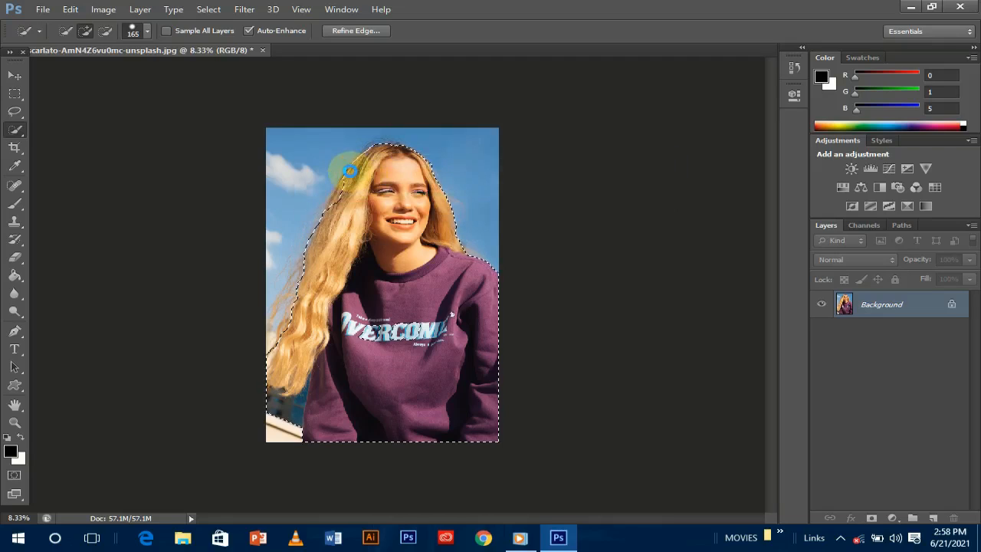
{"action": "left_click", "coordinate": [349, 170]}
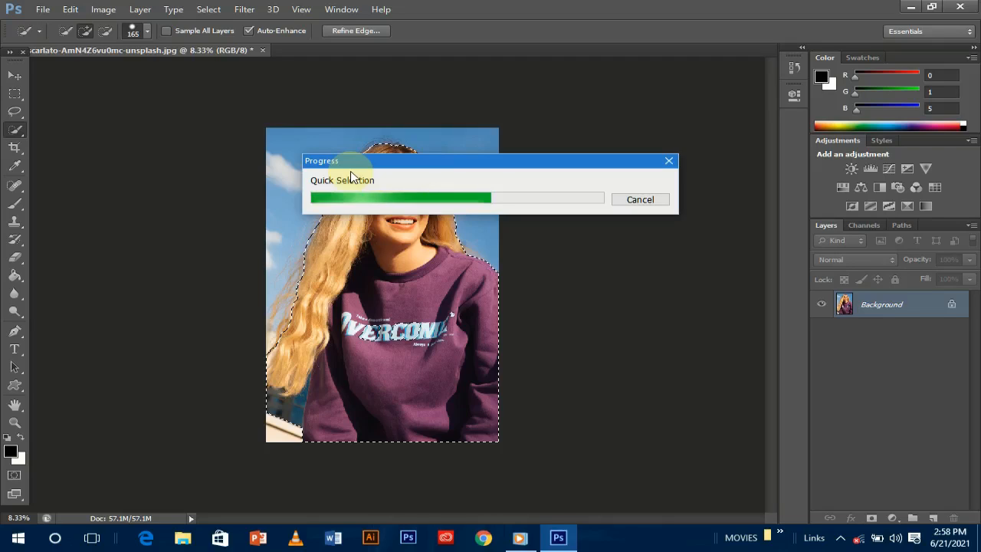
{"action": "left_click", "coordinate": [307, 285]}
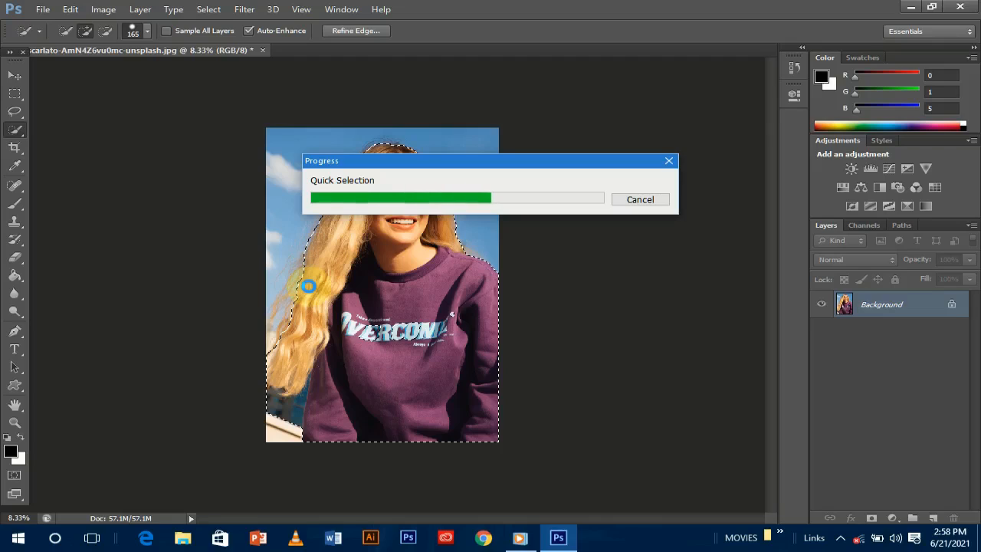
- Subtract the building area below the hair ends from the selection and fill the unselected gaps around the sweatshirt lettering
{"action": "left_click", "coordinate": [105, 32]}
{"action": "left_click_drag", "start_coordinate": [301, 400], "coordinate": [287, 402]}
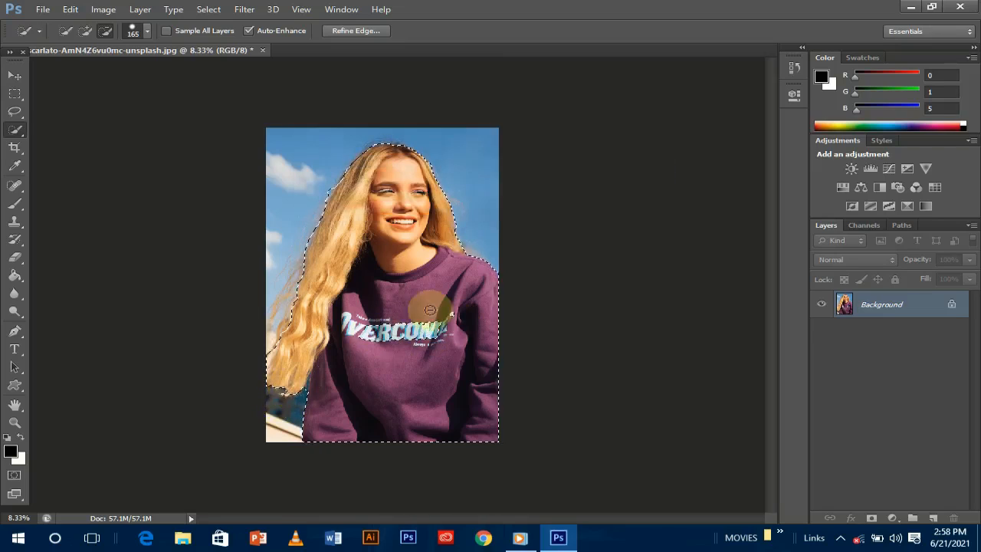
{"action": "left_click_drag", "start_coordinate": [432, 309], "coordinate": [449, 326]}
{"action": "left_click", "coordinate": [104, 32]}
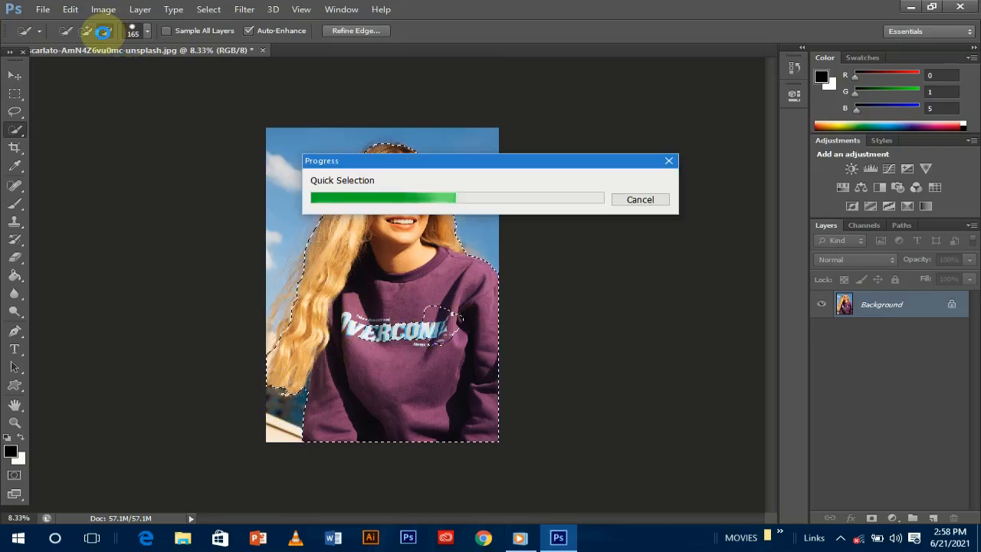
{"action": "left_click", "coordinate": [85, 31]}
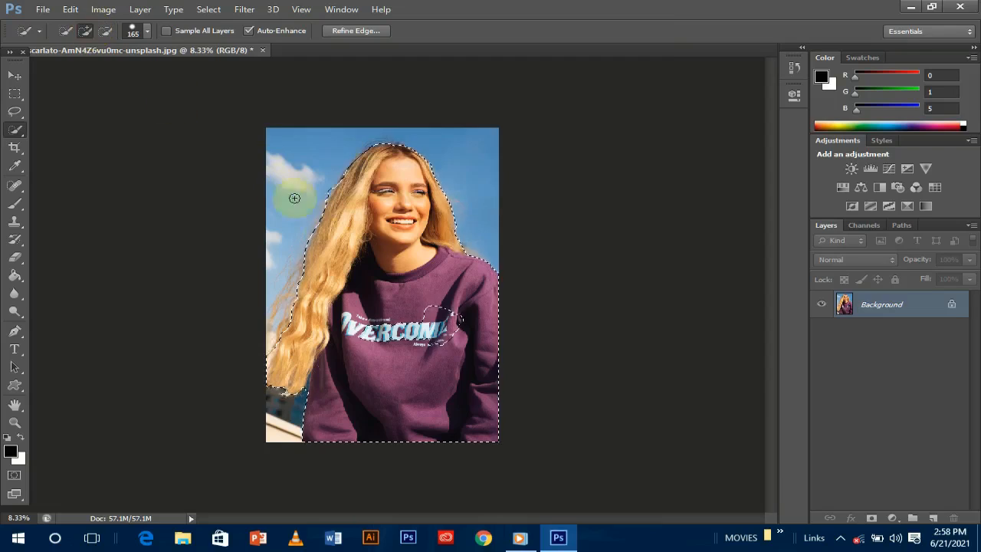
{"action": "left_click", "coordinate": [420, 347]}
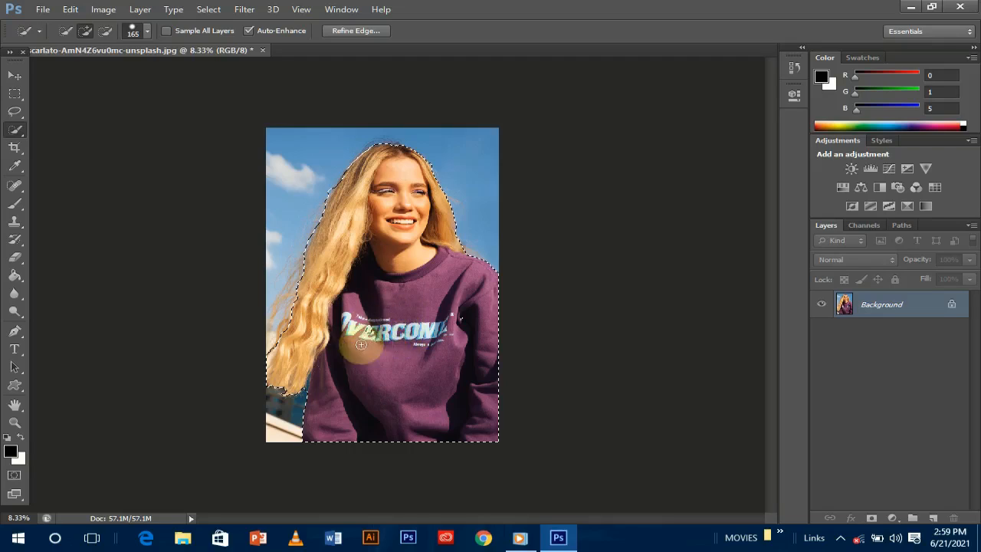
{"action": "left_click", "coordinate": [422, 314]}
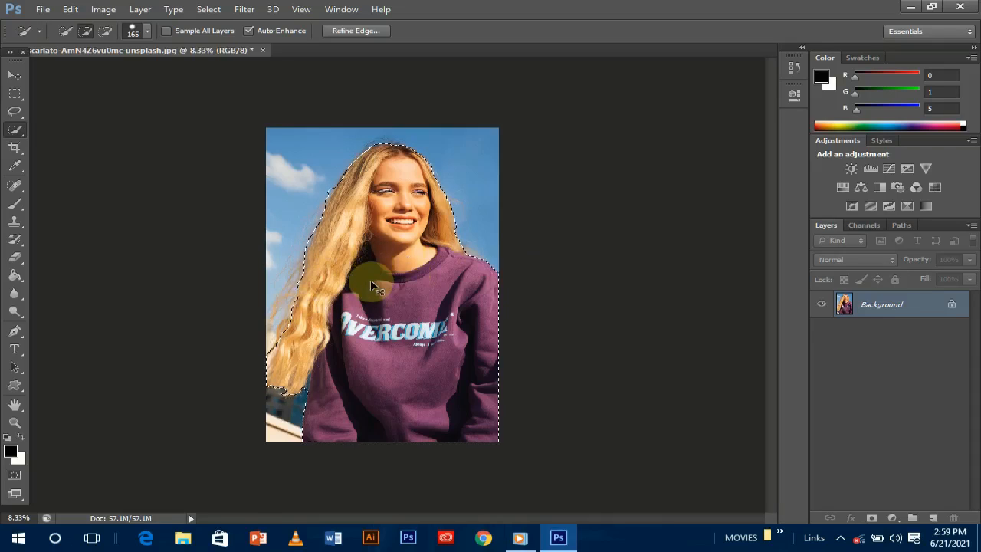
- Refine the selection's edge with Smart Radius on, a 4.5 px radius, 12 smoothing and 16% contrast
{"action": "key", "text": "ctrl+plus"}
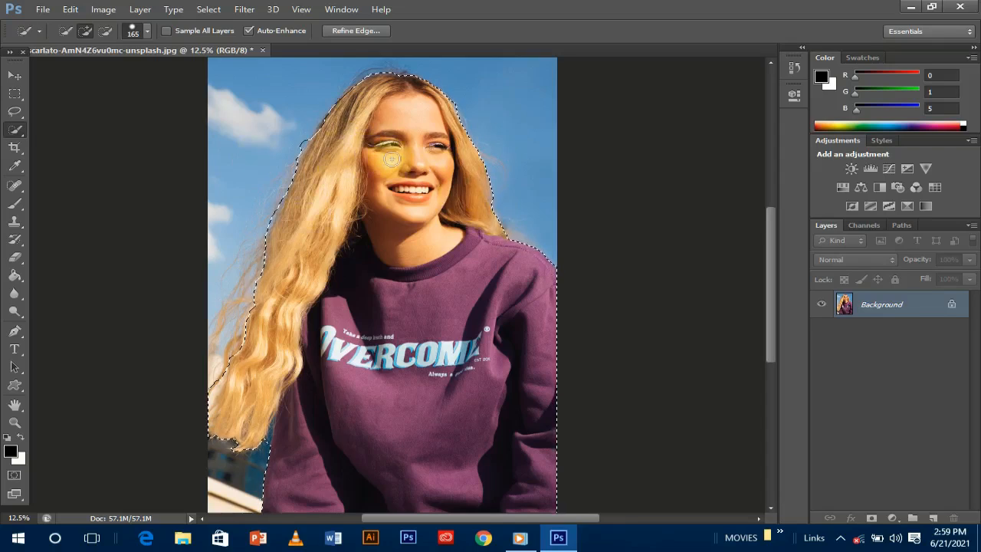
{"action": "left_click", "coordinate": [368, 32]}
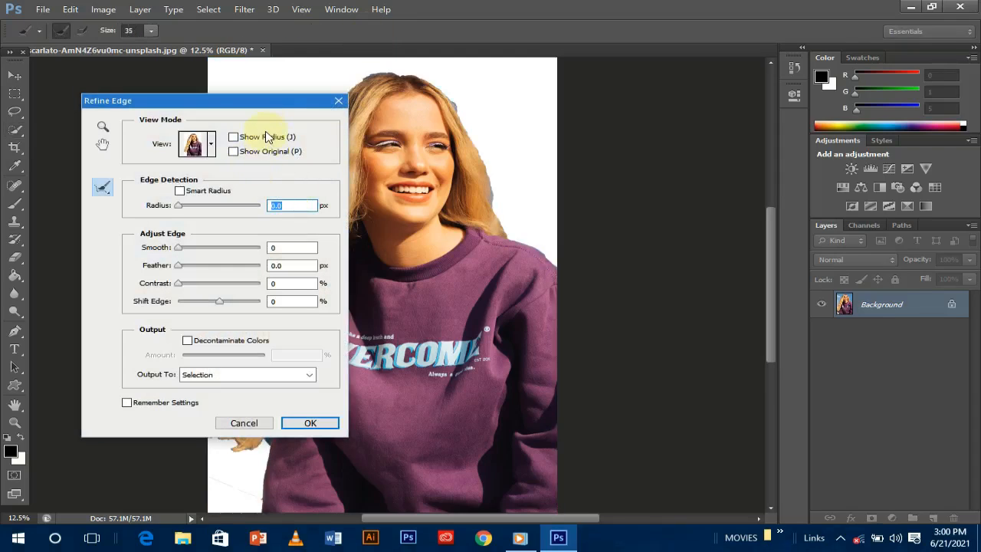
{"action": "left_click_drag", "start_coordinate": [256, 105], "coordinate": [778, 88]}
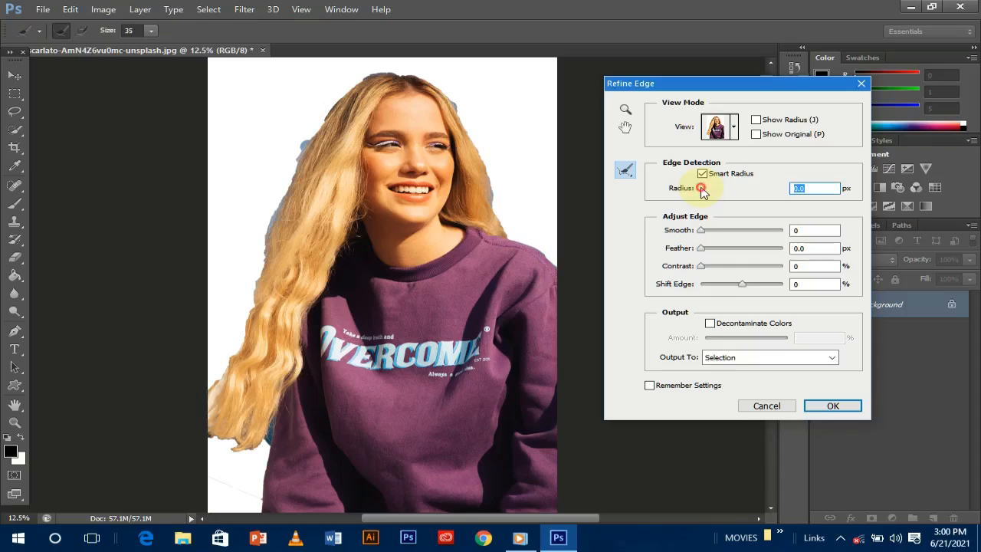
{"action": "left_click_drag", "start_coordinate": [700, 188], "coordinate": [711, 187]}
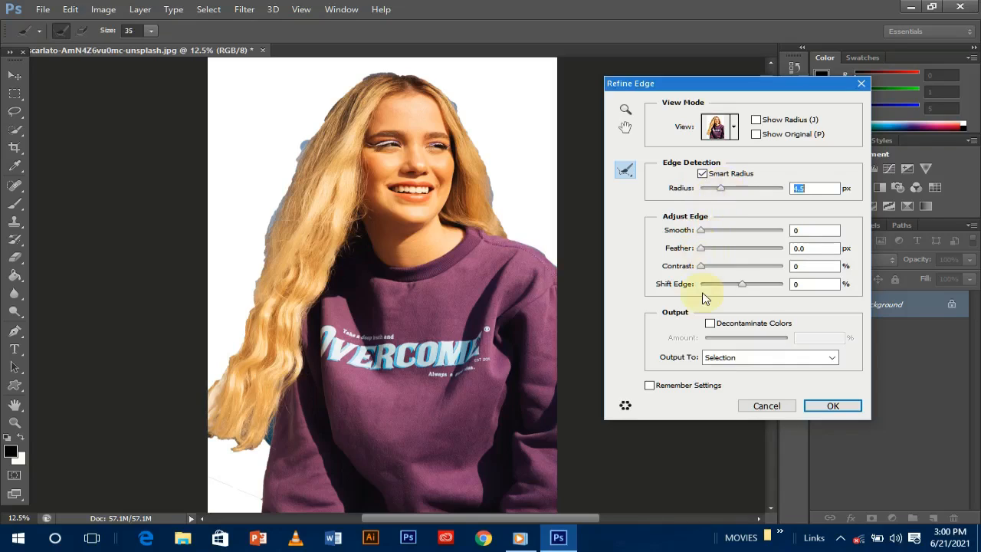
{"action": "left_click_drag", "start_coordinate": [706, 274], "coordinate": [714, 274]}
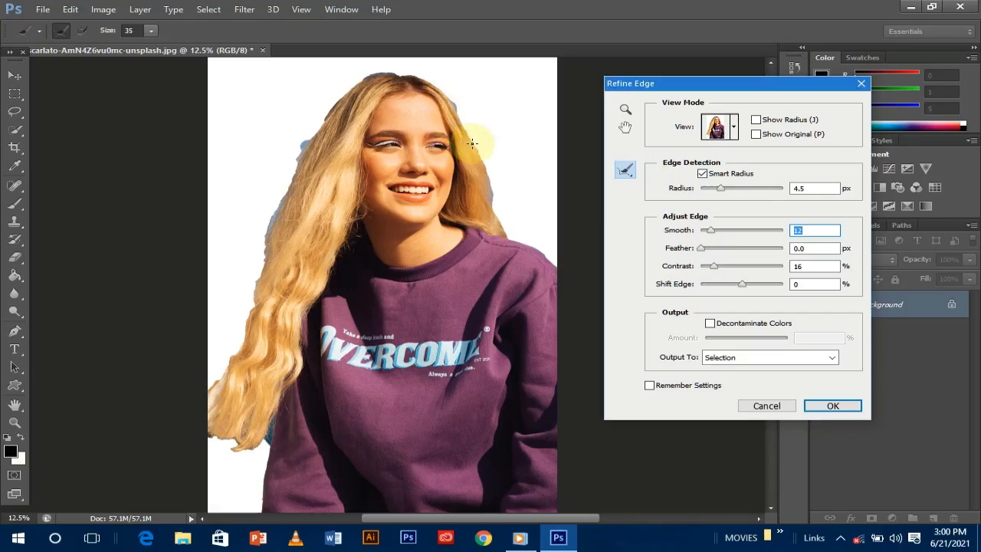
- Set the refine brush size to 130 and paint over the hair edges from the right side across the crown to the upper left
{"action": "left_click", "coordinate": [150, 31]}
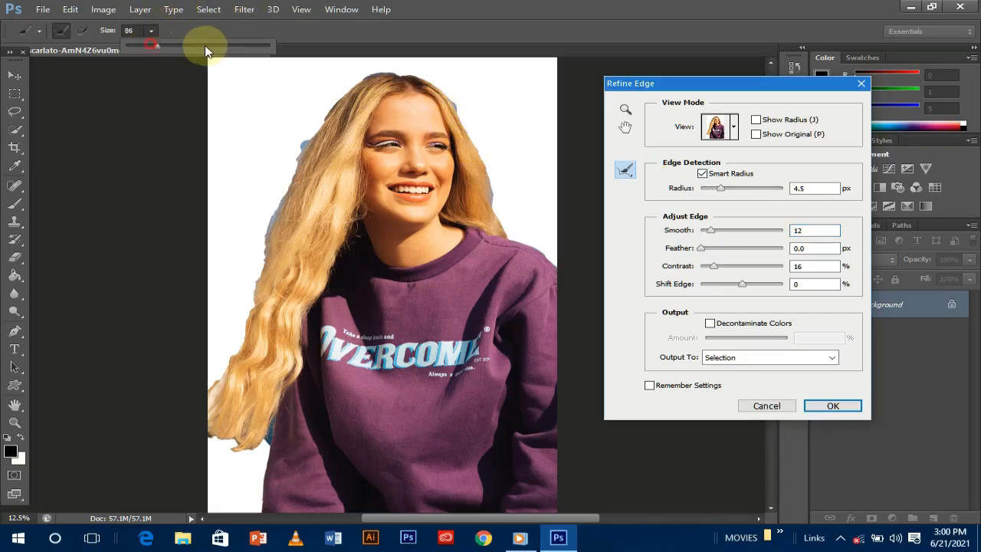
{"action": "left_click_drag", "start_coordinate": [205, 45], "coordinate": [208, 46]}
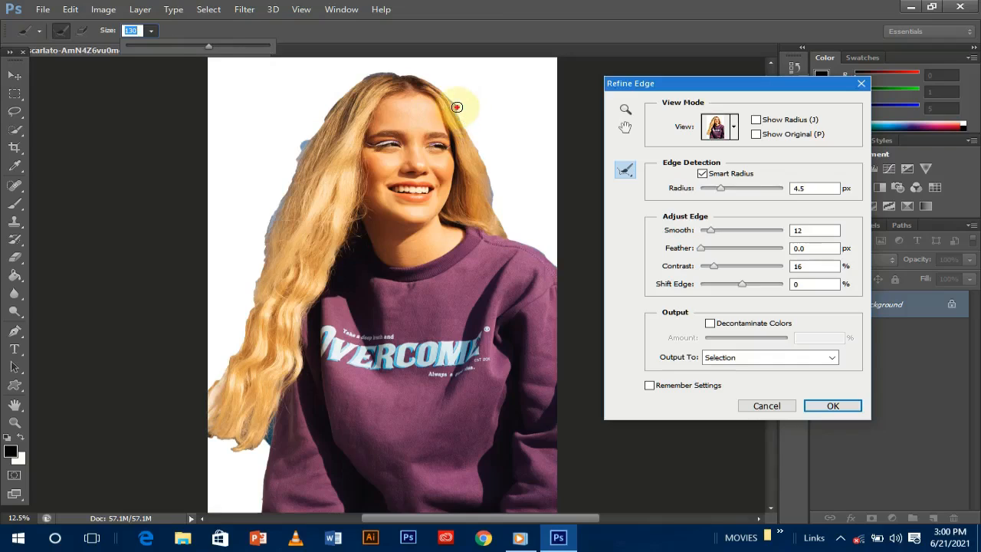
{"action": "mouse_move", "coordinate": [455, 106]}
{"action": "left_mouse_down"}
{"action": "mouse_move", "coordinate": [507, 216]}
{"action": "mouse_move", "coordinate": [488, 168]}
{"action": "mouse_move", "coordinate": [504, 182]}
{"action": "mouse_move", "coordinate": [472, 141]}
{"action": "mouse_move", "coordinate": [492, 160]}
{"action": "left_mouse_up"}
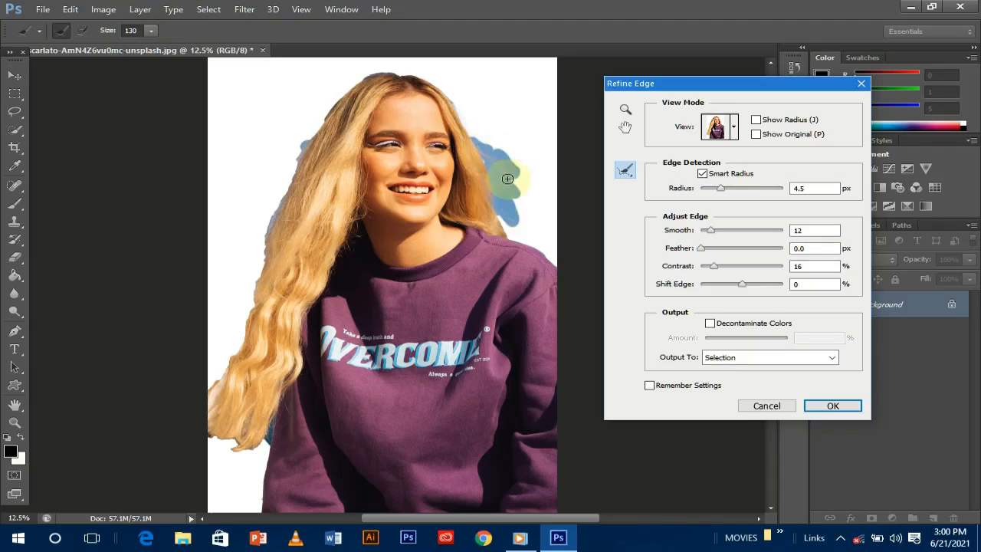
{"action": "mouse_move", "coordinate": [522, 173]}
{"action": "left_mouse_down"}
{"action": "mouse_move", "coordinate": [504, 161]}
{"action": "mouse_move", "coordinate": [494, 188]}
{"action": "left_mouse_up"}
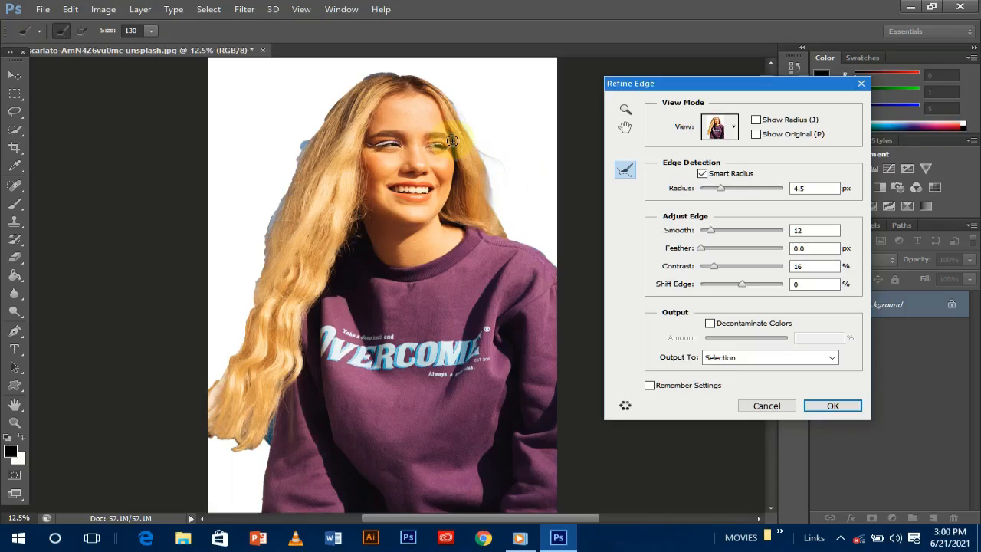
{"action": "mouse_move", "coordinate": [462, 127]}
{"action": "left_mouse_down"}
{"action": "mouse_move", "coordinate": [444, 99]}
{"action": "mouse_move", "coordinate": [473, 143]}
{"action": "mouse_move", "coordinate": [423, 77]}
{"action": "mouse_move", "coordinate": [429, 83]}
{"action": "mouse_move", "coordinate": [375, 70]}
{"action": "mouse_move", "coordinate": [426, 80]}
{"action": "mouse_move", "coordinate": [357, 82]}
{"action": "mouse_move", "coordinate": [372, 71]}
{"action": "mouse_move", "coordinate": [322, 110]}
{"action": "mouse_move", "coordinate": [362, 81]}
{"action": "mouse_move", "coordinate": [293, 155]}
{"action": "mouse_move", "coordinate": [315, 133]}
{"action": "mouse_move", "coordinate": [295, 170]}
{"action": "mouse_move", "coordinate": [303, 140]}
{"action": "mouse_move", "coordinate": [268, 216]}
{"action": "mouse_move", "coordinate": [293, 185]}
{"action": "mouse_move", "coordinate": [275, 205]}
{"action": "mouse_move", "coordinate": [281, 181]}
{"action": "mouse_move", "coordinate": [366, 74]}
{"action": "mouse_move", "coordinate": [344, 85]}
{"action": "mouse_move", "coordinate": [347, 78]}
{"action": "mouse_move", "coordinate": [367, 69]}
{"action": "mouse_move", "coordinate": [420, 75]}
{"action": "mouse_move", "coordinate": [310, 102]}
{"action": "mouse_move", "coordinate": [291, 170]}
{"action": "left_mouse_up"}
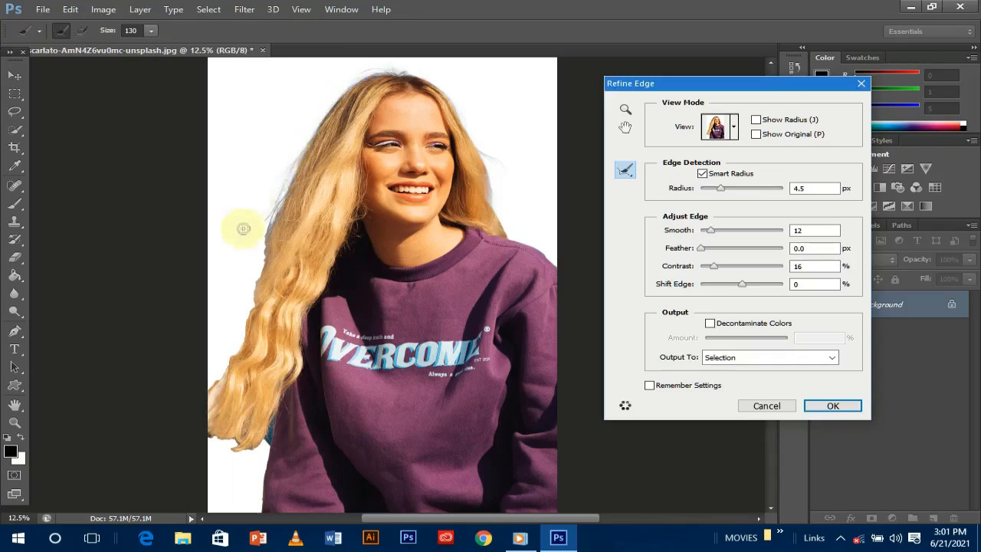
- Refine the hair edges along the long left side, right shoulder and crown with the refine brush, and apply the result as a selection
{"action": "mouse_move", "coordinate": [268, 222]}
{"action": "left_mouse_down"}
{"action": "mouse_move", "coordinate": [283, 196]}
{"action": "mouse_move", "coordinate": [256, 252]}
{"action": "mouse_move", "coordinate": [284, 189]}
{"action": "mouse_move", "coordinate": [252, 291]}
{"action": "mouse_move", "coordinate": [274, 237]}
{"action": "mouse_move", "coordinate": [244, 295]}
{"action": "mouse_move", "coordinate": [258, 252]}
{"action": "mouse_move", "coordinate": [226, 291]}
{"action": "mouse_move", "coordinate": [255, 247]}
{"action": "mouse_move", "coordinate": [217, 296]}
{"action": "mouse_move", "coordinate": [281, 250]}
{"action": "mouse_move", "coordinate": [243, 287]}
{"action": "mouse_move", "coordinate": [234, 309]}
{"action": "mouse_move", "coordinate": [254, 280]}
{"action": "mouse_move", "coordinate": [208, 347]}
{"action": "mouse_move", "coordinate": [230, 297]}
{"action": "mouse_move", "coordinate": [214, 321]}
{"action": "mouse_move", "coordinate": [229, 299]}
{"action": "mouse_move", "coordinate": [215, 352]}
{"action": "mouse_move", "coordinate": [240, 340]}
{"action": "mouse_move", "coordinate": [252, 309]}
{"action": "mouse_move", "coordinate": [215, 366]}
{"action": "mouse_move", "coordinate": [241, 302]}
{"action": "mouse_move", "coordinate": [209, 395]}
{"action": "mouse_move", "coordinate": [225, 364]}
{"action": "mouse_move", "coordinate": [203, 381]}
{"action": "mouse_move", "coordinate": [296, 253]}
{"action": "mouse_move", "coordinate": [258, 296]}
{"action": "mouse_move", "coordinate": [262, 276]}
{"action": "mouse_move", "coordinate": [229, 417]}
{"action": "mouse_move", "coordinate": [214, 437]}
{"action": "mouse_move", "coordinate": [257, 450]}
{"action": "mouse_move", "coordinate": [275, 419]}
{"action": "mouse_move", "coordinate": [261, 511]}
{"action": "left_mouse_up"}
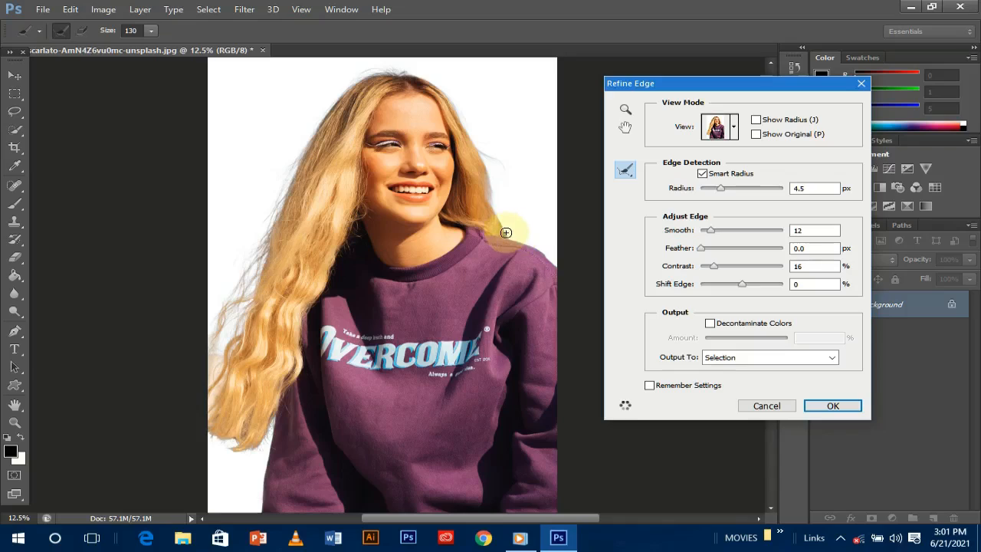
{"action": "left_click_drag", "start_coordinate": [506, 232], "coordinate": [565, 263]}
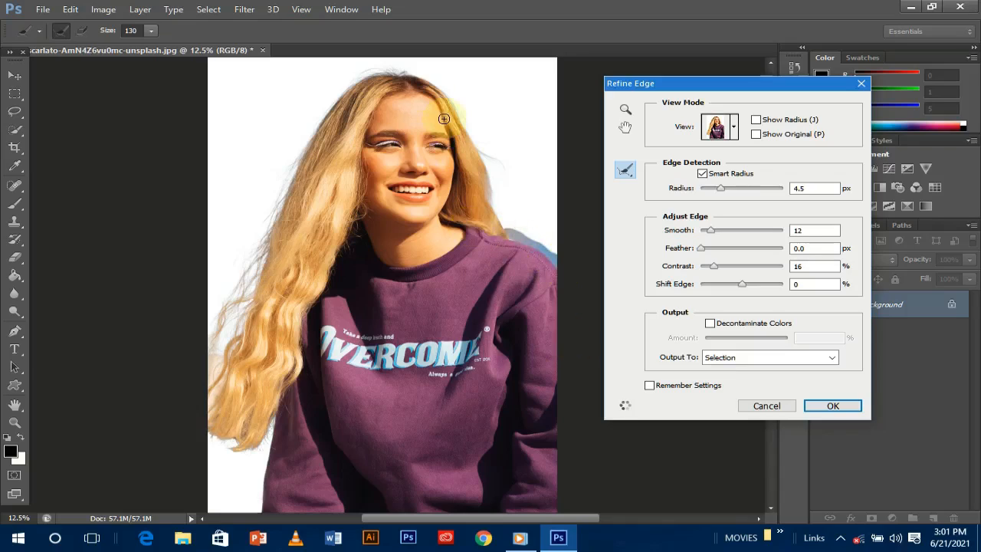
{"action": "left_click_drag", "start_coordinate": [407, 70], "coordinate": [384, 71]}
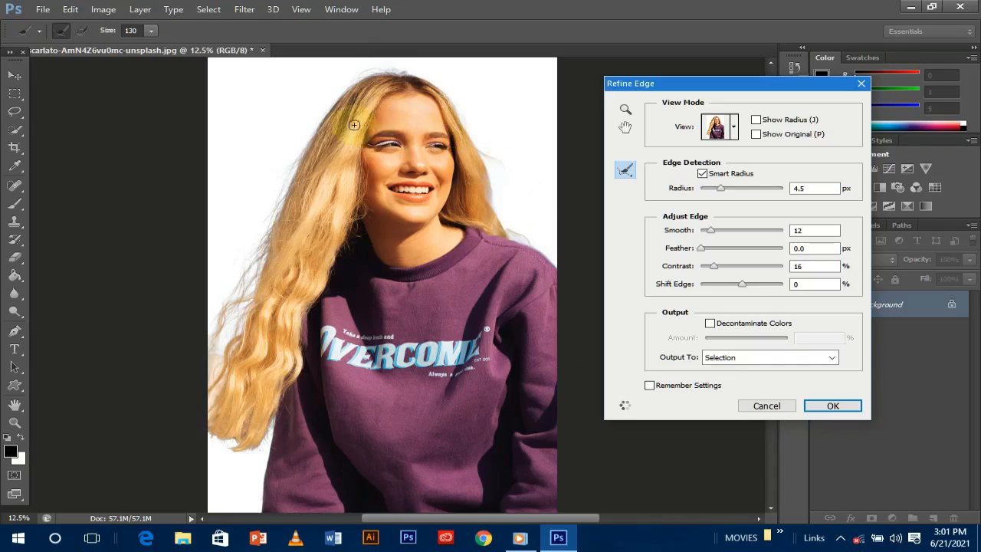
{"action": "mouse_move", "coordinate": [301, 155]}
{"action": "left_mouse_down"}
{"action": "mouse_move", "coordinate": [268, 238]}
{"action": "mouse_move", "coordinate": [306, 169]}
{"action": "mouse_move", "coordinate": [307, 148]}
{"action": "mouse_move", "coordinate": [358, 86]}
{"action": "left_mouse_up"}
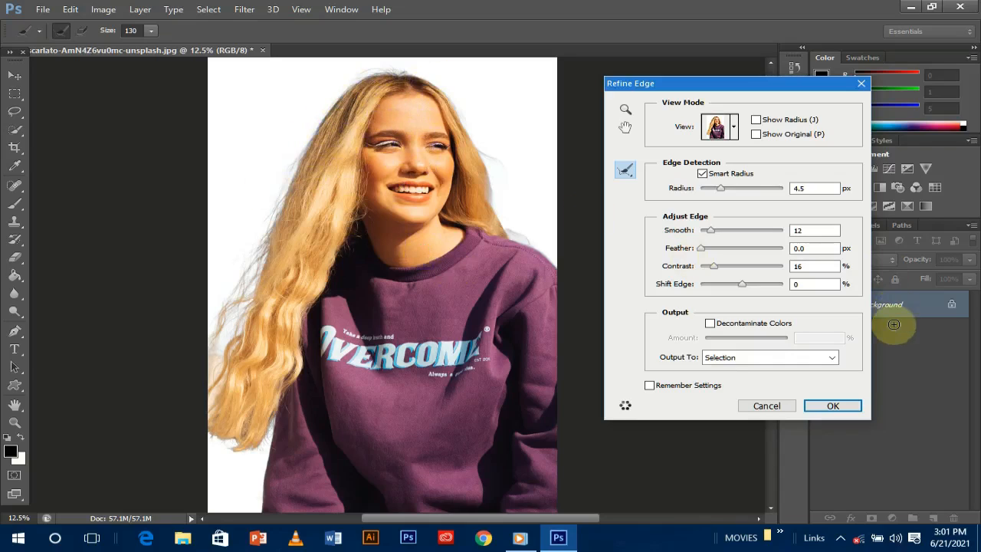
{"action": "left_click", "coordinate": [833, 407]}
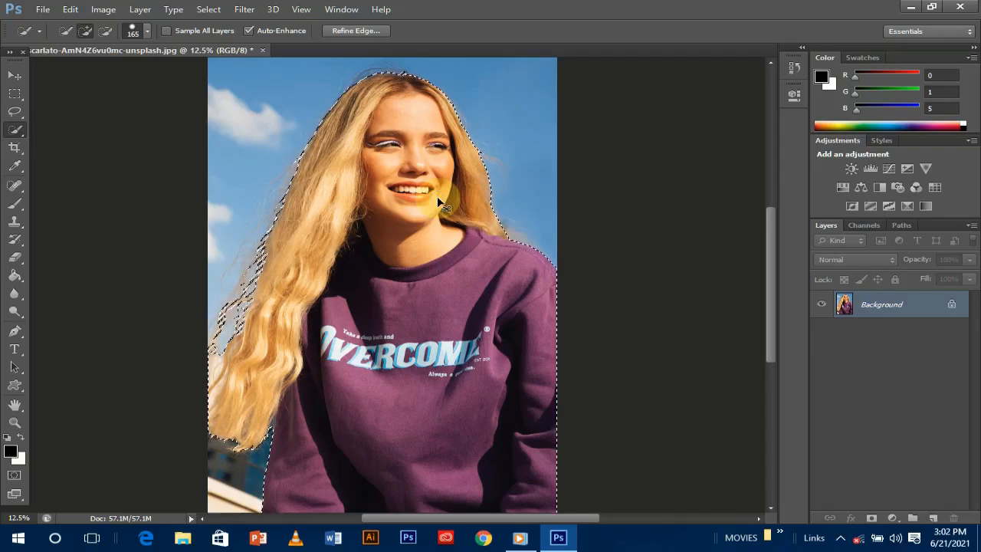
- Copy the refined selection of the woman onto a new layer and hide the Background layer
{"action": "key", "text": "ctrl+j"}
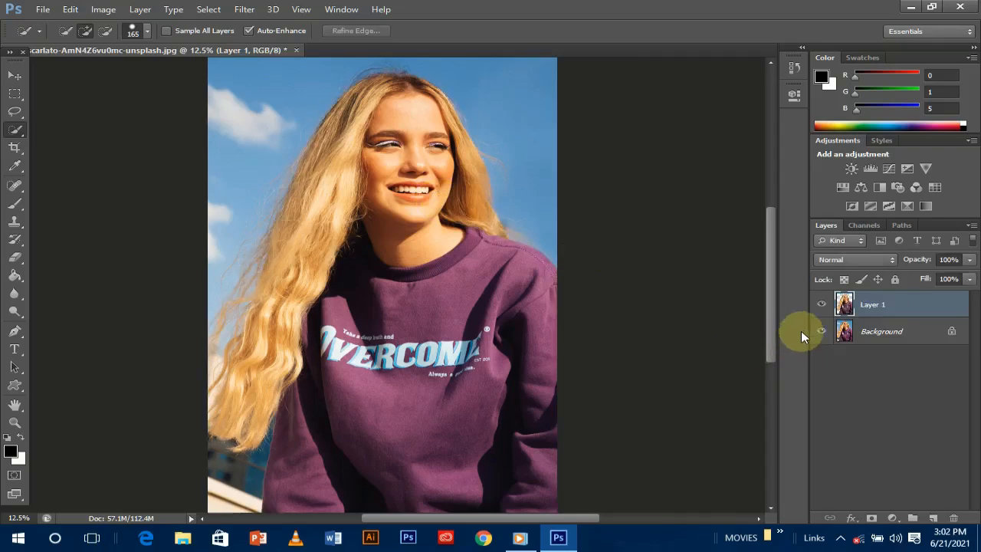
{"action": "left_click", "coordinate": [821, 331]}
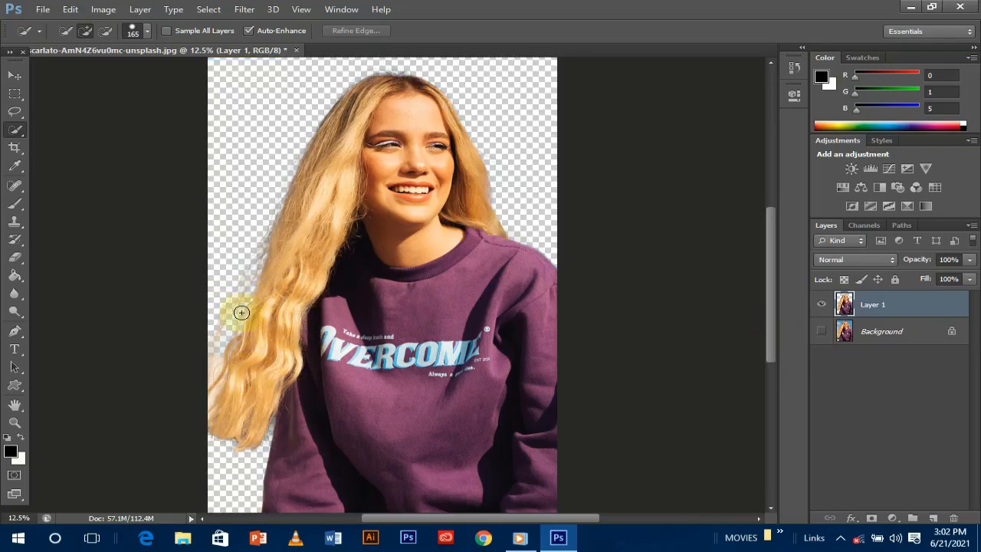
- Inspect the cut-out's hair edges up close and compare the whole cut-out with and without the original background
{"action": "key", "text": "ctrl+plus"}
{"action": "key", "text": "ctrl+plus"}
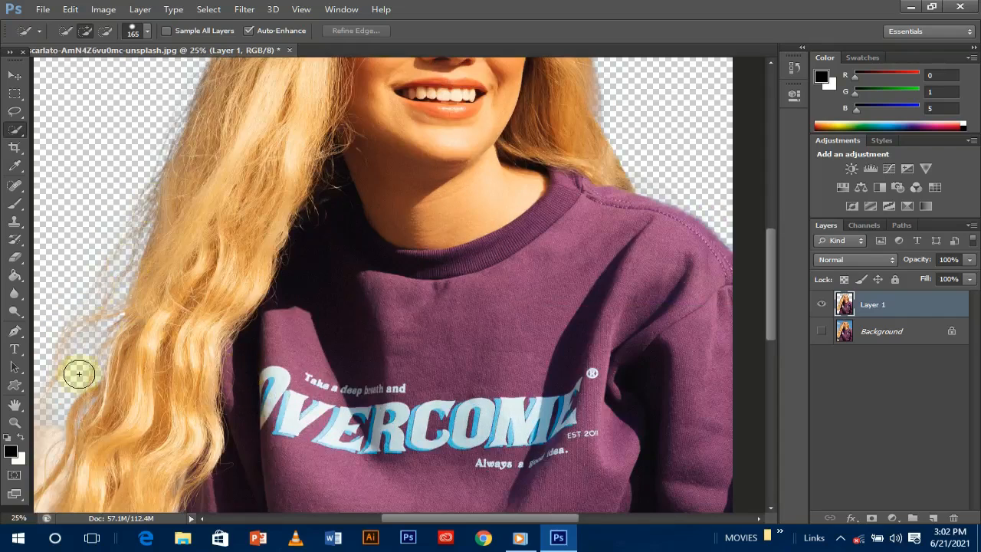
{"action": "key", "text": "ctrl+minus"}
{"action": "key", "text": "ctrl+minus"}
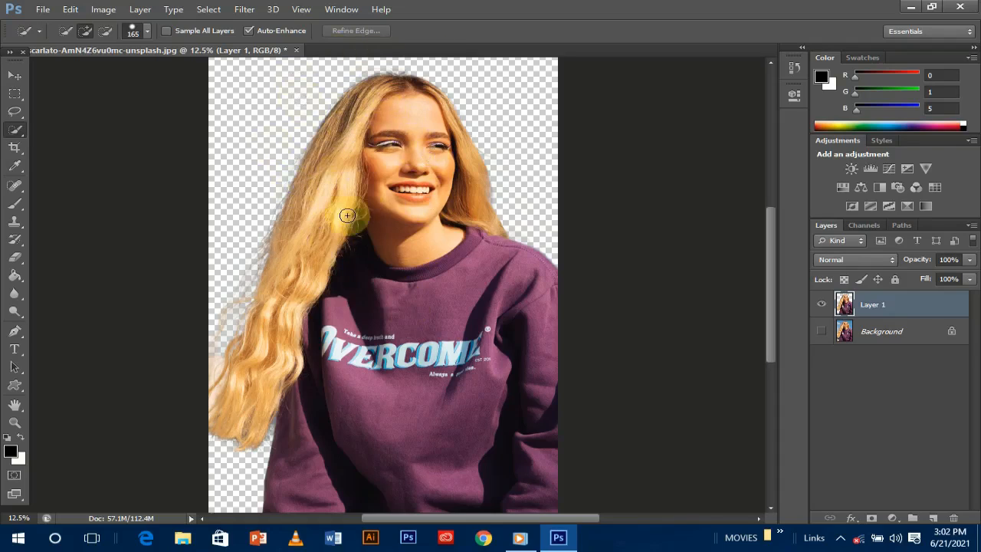
{"action": "key", "text": "ctrl+minus"}
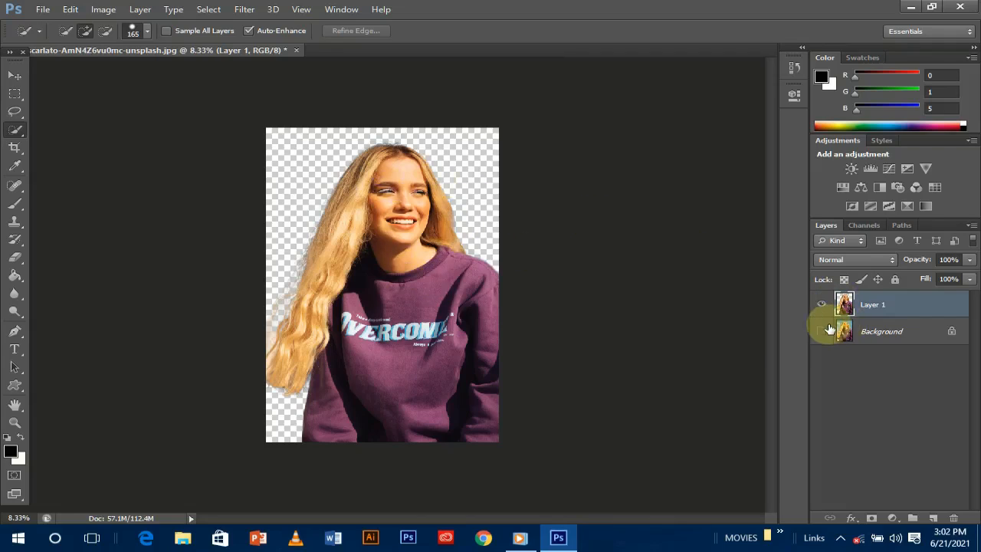
{"action": "left_click", "coordinate": [823, 331]}
{"action": "left_click", "coordinate": [825, 331]}
{"action": "left_click", "coordinate": [824, 332]}
{"action": "left_click", "coordinate": [824, 332]}
- Save a copy of the cut-out as a PNG named tutorials in the photoshop material folder, with smallest compression and no interlacing
{"action": "left_click", "coordinate": [42, 10]}
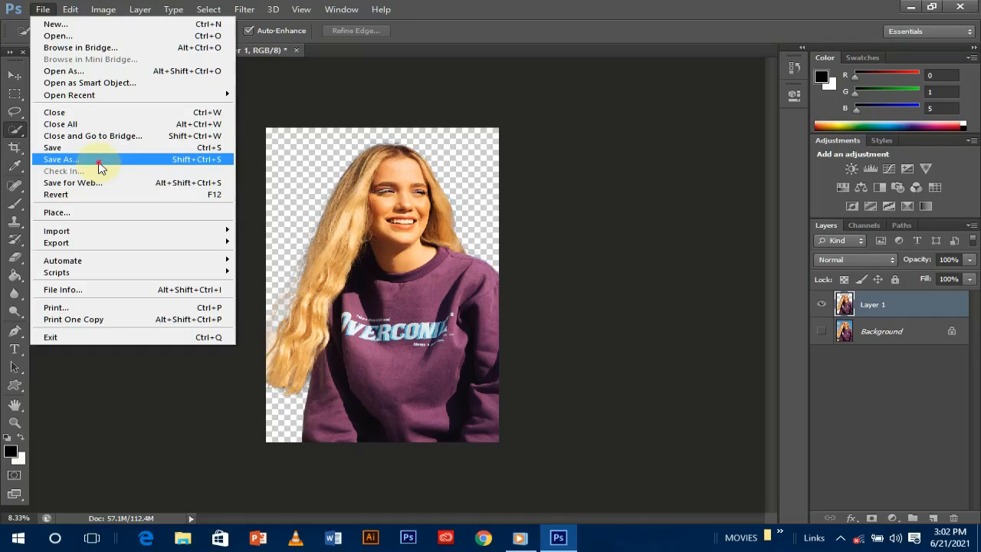
{"action": "left_click", "coordinate": [99, 162]}
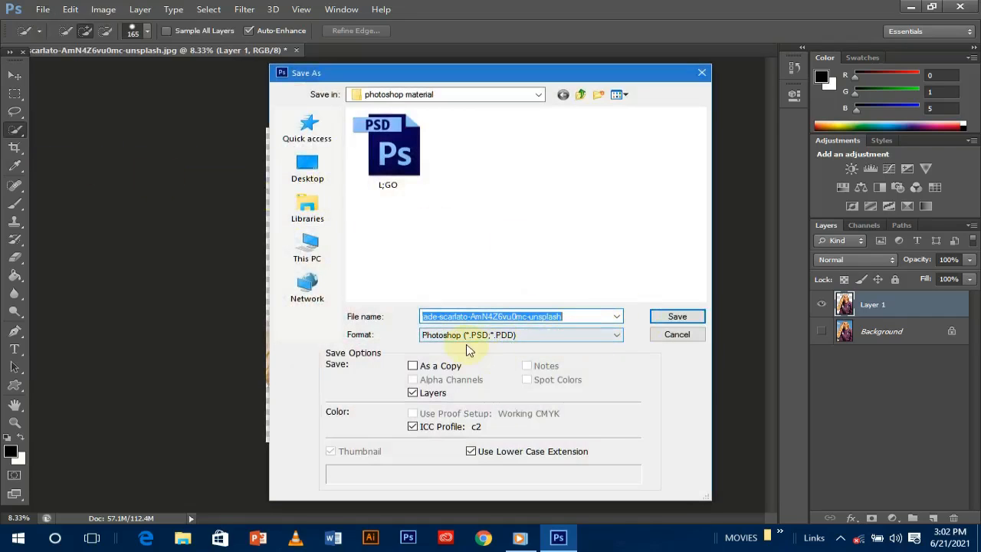
{"action": "left_click", "coordinate": [533, 339]}
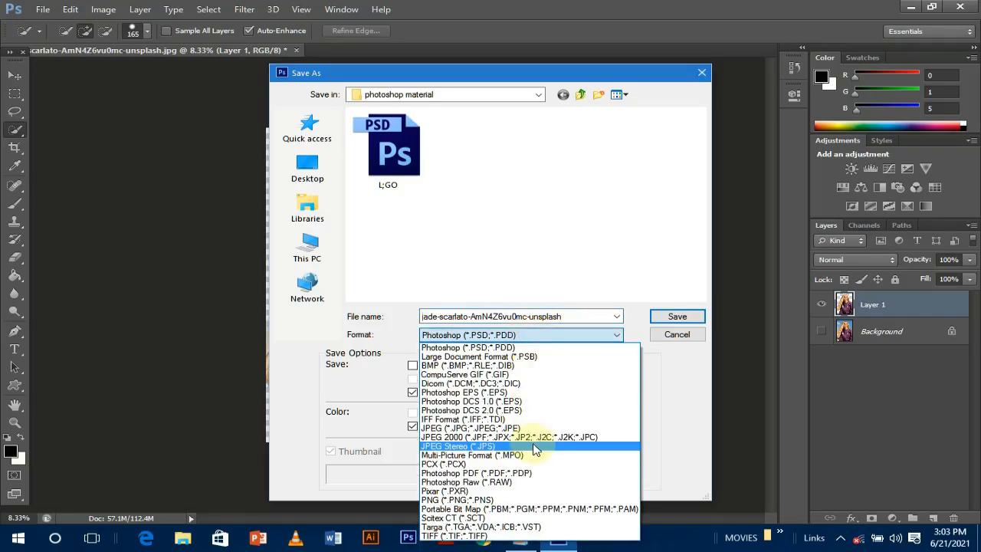
{"action": "left_click", "coordinate": [510, 500]}
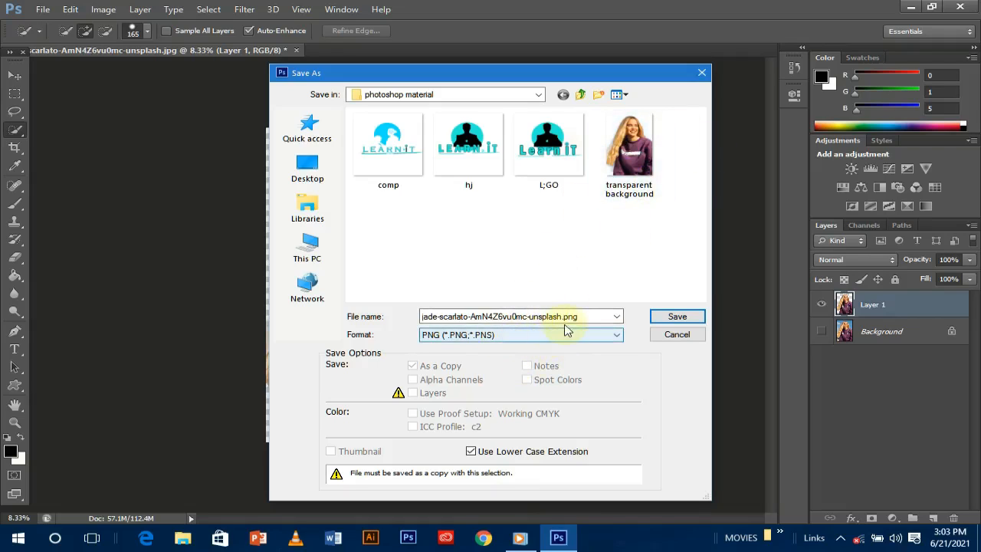
{"action": "left_click_drag", "start_coordinate": [580, 318], "coordinate": [424, 316]}
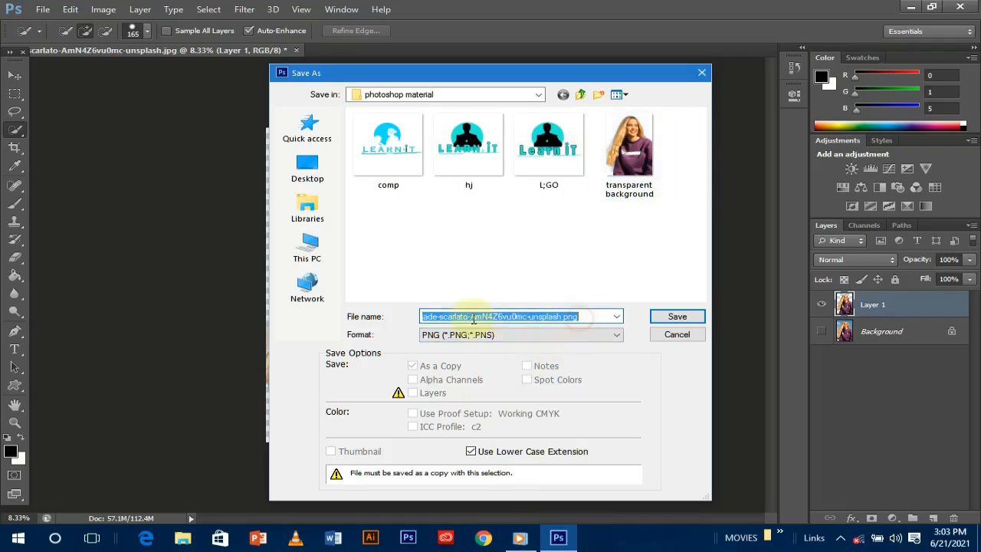
{"action": "key", "text": "BackSpace"}
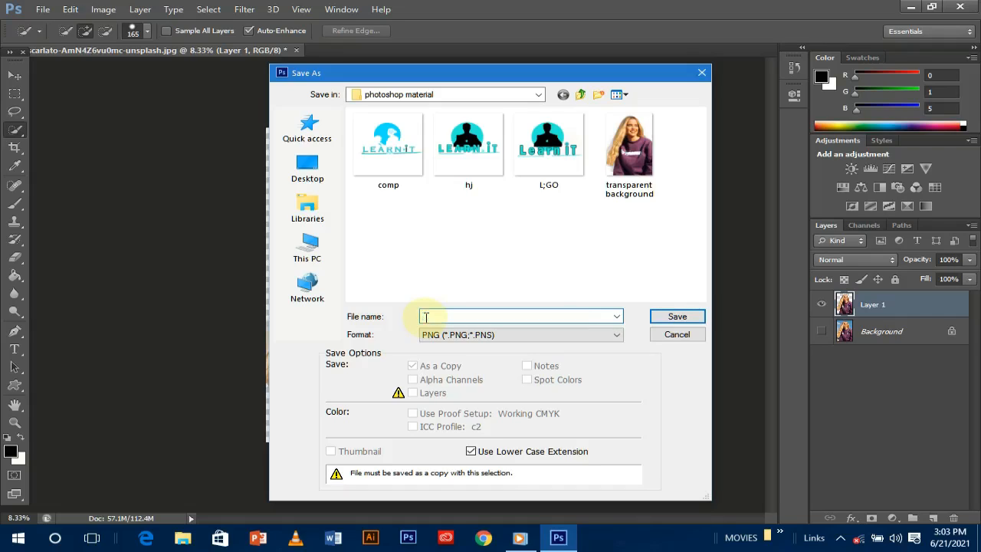
{"action": "type", "text": "tutorials"}
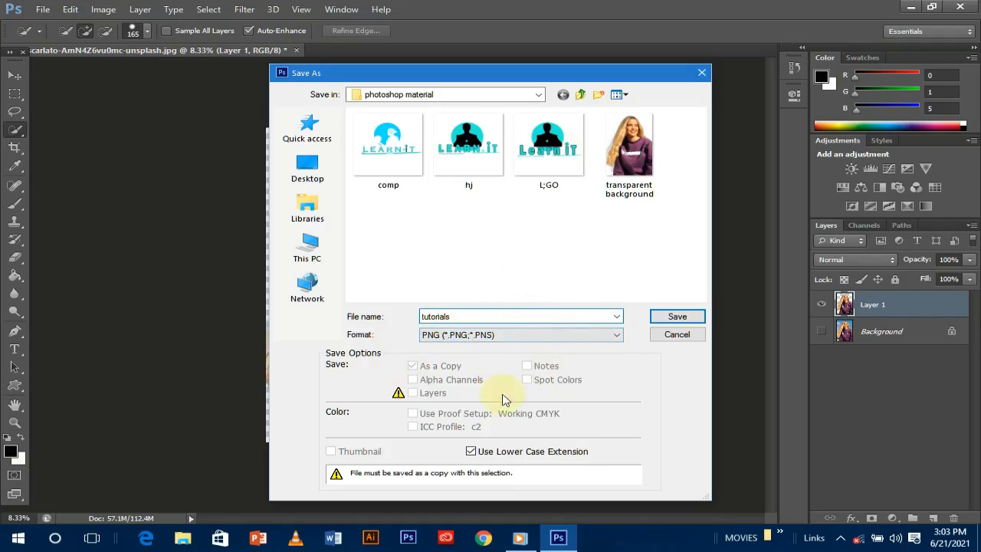
{"action": "left_click", "coordinate": [667, 318]}
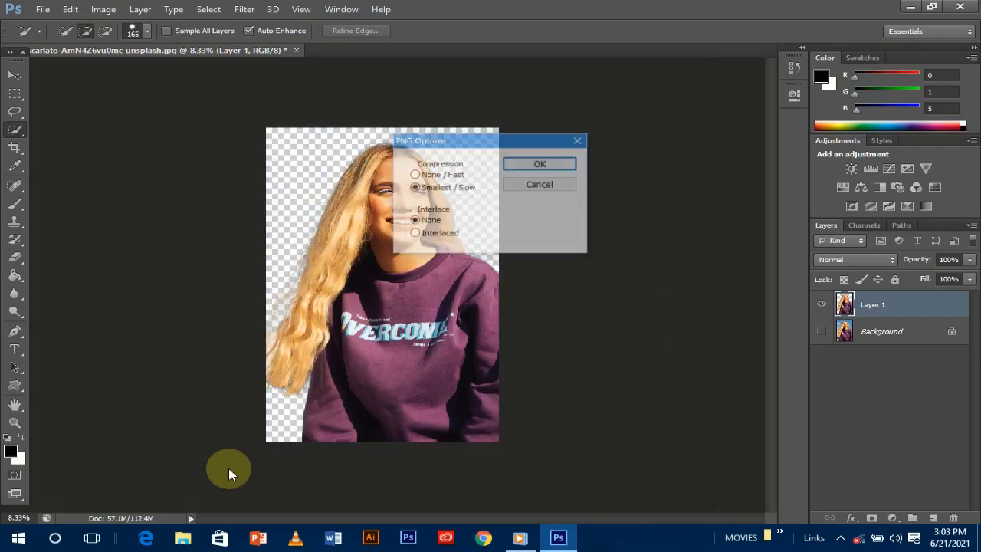
{"action": "left_click", "coordinate": [540, 165]}
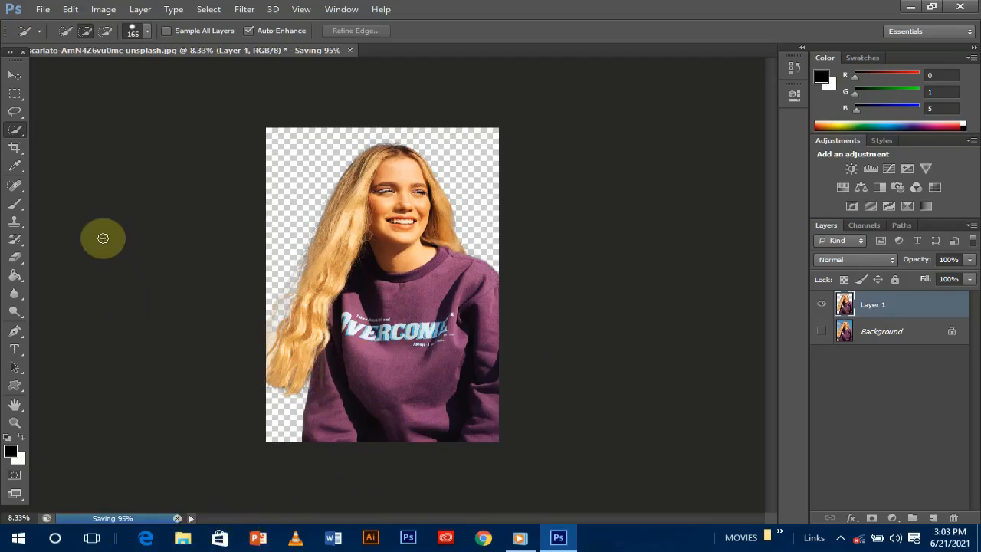
- Move the cut-out woman's layer on the canvas with the Move tool
{"action": "left_click", "coordinate": [17, 79]}
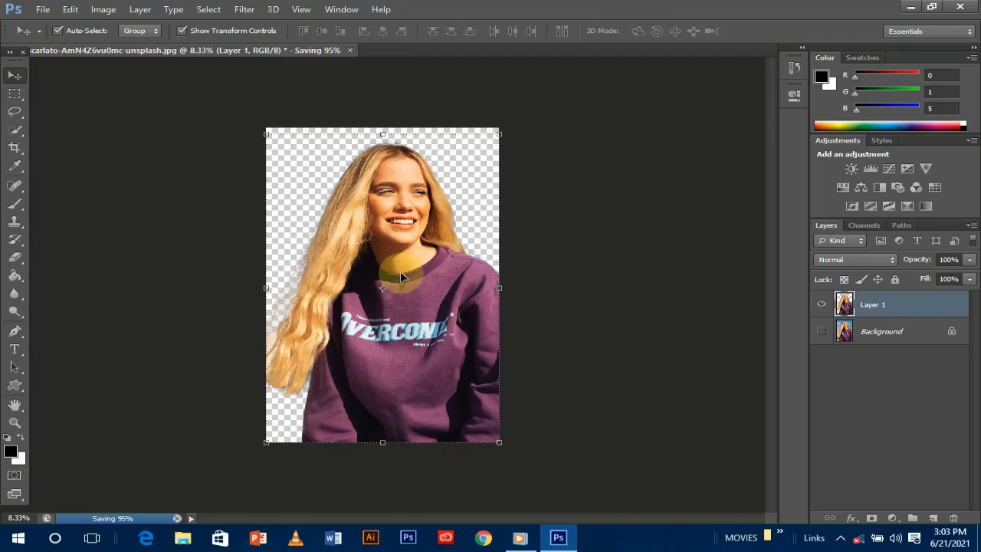
{"action": "mouse_move", "coordinate": [400, 271]}
{"action": "left_mouse_down"}
{"action": "mouse_move", "coordinate": [406, 169]}
{"action": "mouse_move", "coordinate": [370, 191]}
{"action": "mouse_move", "coordinate": [400, 247]}
{"action": "mouse_move", "coordinate": [369, 266]}
{"action": "mouse_move", "coordinate": [398, 266]}
{"action": "mouse_move", "coordinate": [374, 264]}
{"action": "mouse_move", "coordinate": [383, 278]}
{"action": "mouse_move", "coordinate": [406, 274]}
{"action": "left_mouse_up"}
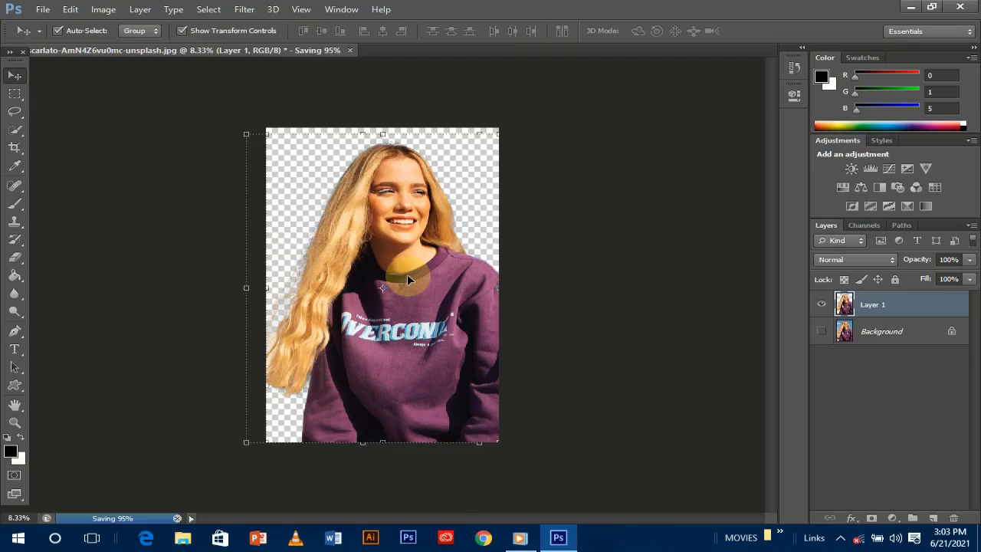